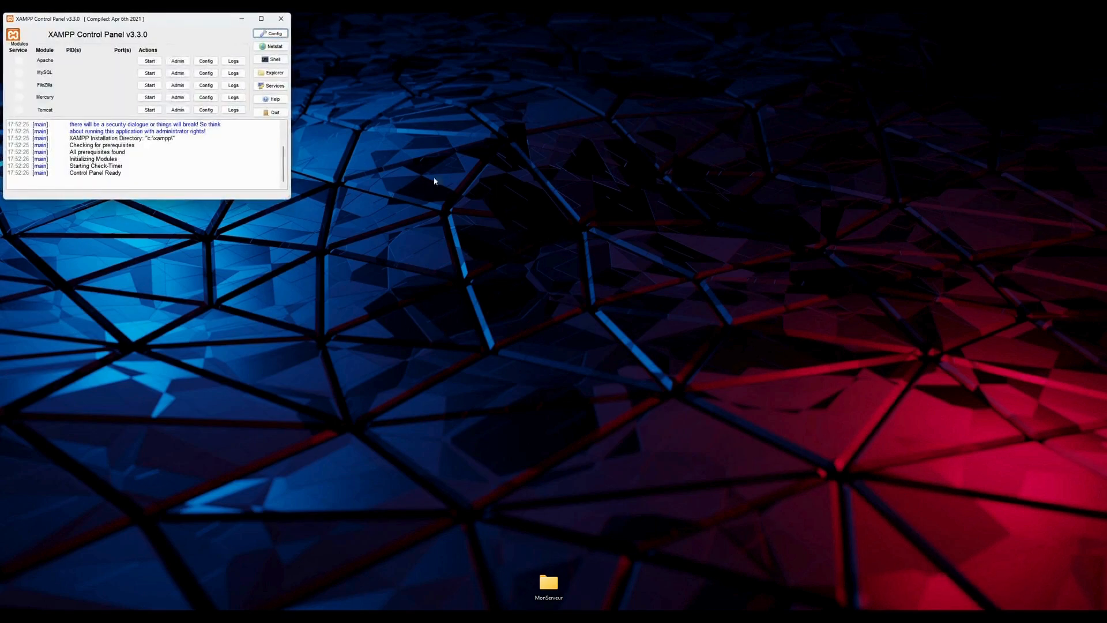
- Start the MySQL module in the XAMPP Control Panel and minimize the window
{"action": "left_click_drag", "start_coordinate": [157, 26], "coordinate": [562, 354]}
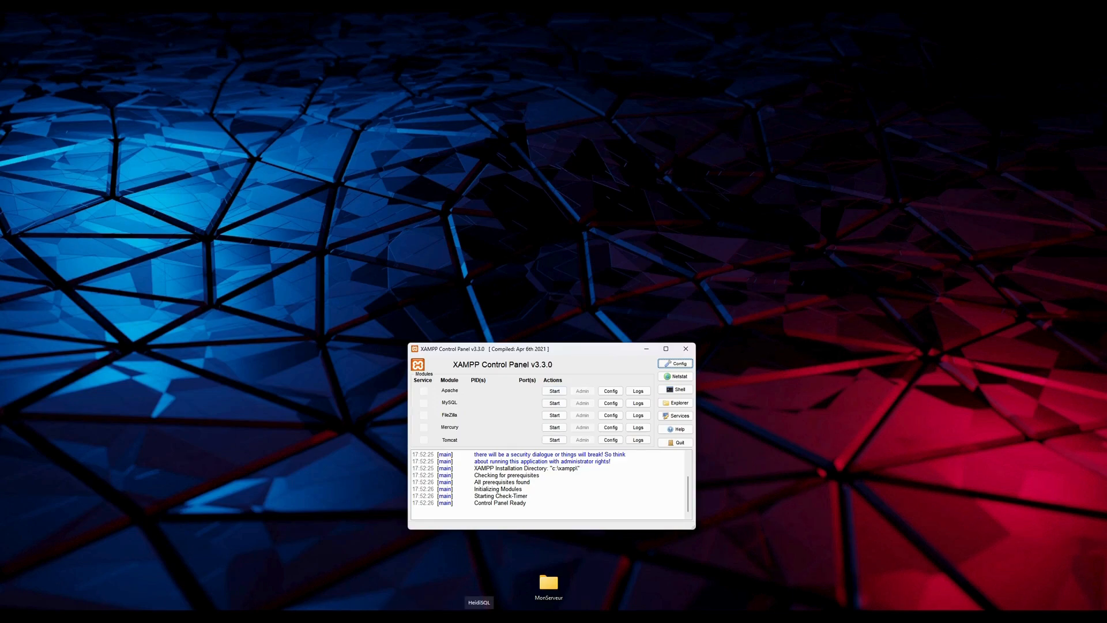
{"action": "left_click", "coordinate": [553, 403]}
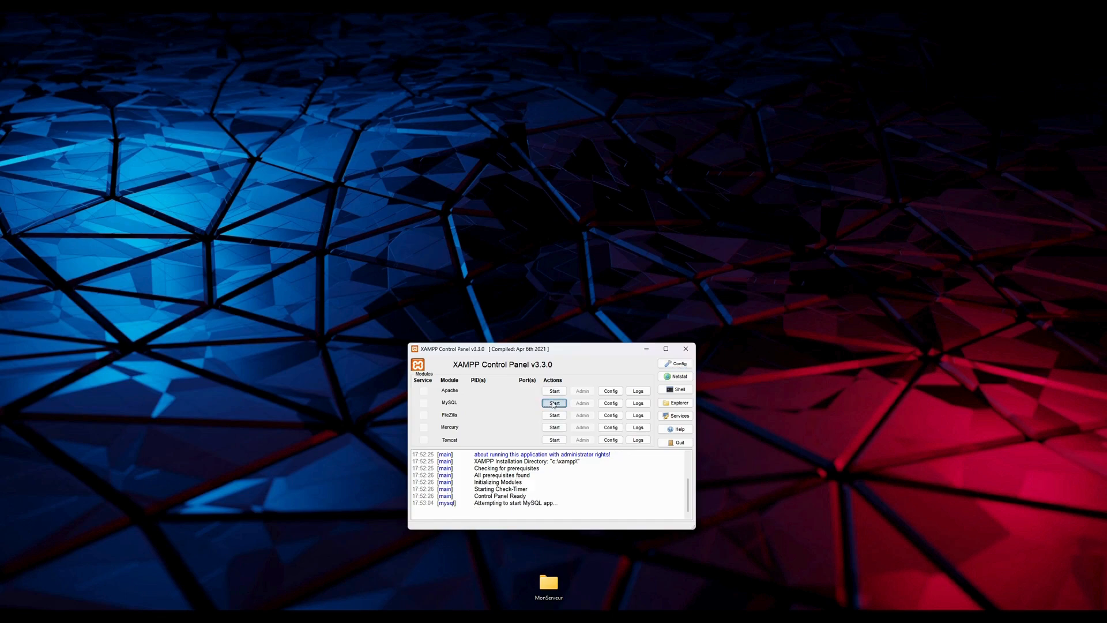
{"action": "left_click", "coordinate": [648, 349]}
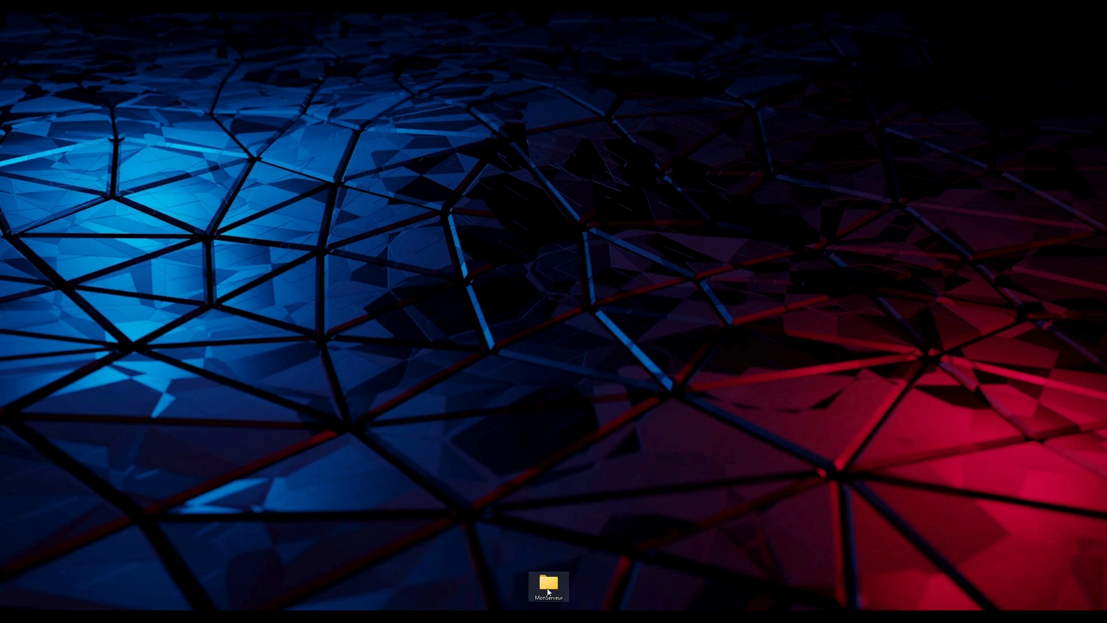
- Open the MonServeur folder on the desktop and delete everything inside its server-files folder
{"action": "double_click", "coordinate": [549, 584]}
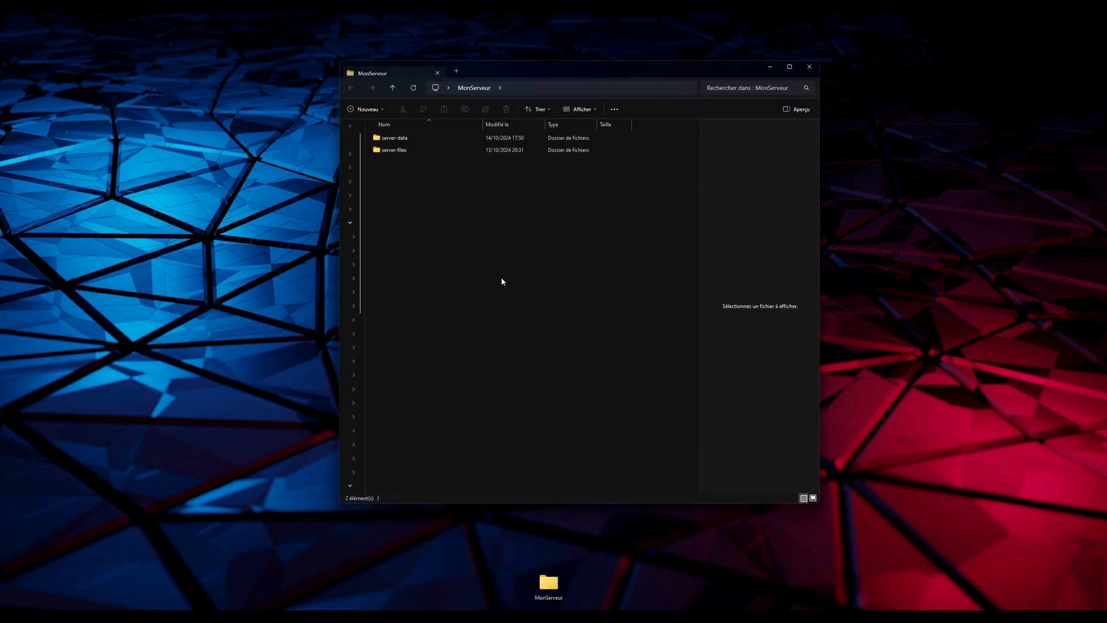
{"action": "left_click", "coordinate": [549, 585]}
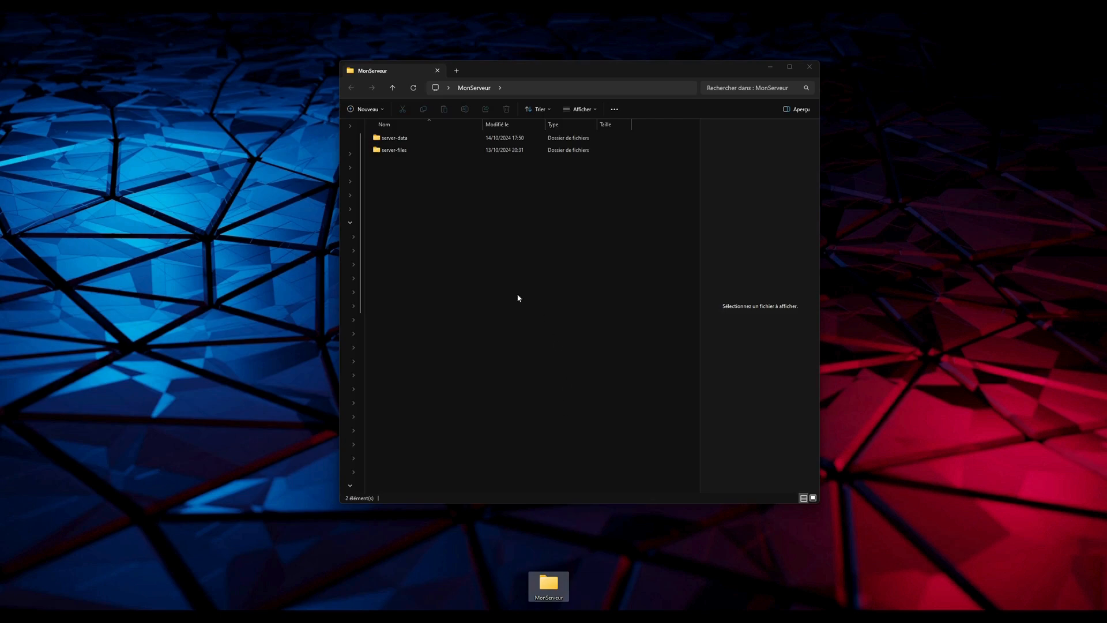
{"action": "left_click", "coordinate": [402, 160]}
{"action": "double_click", "coordinate": [394, 150]}
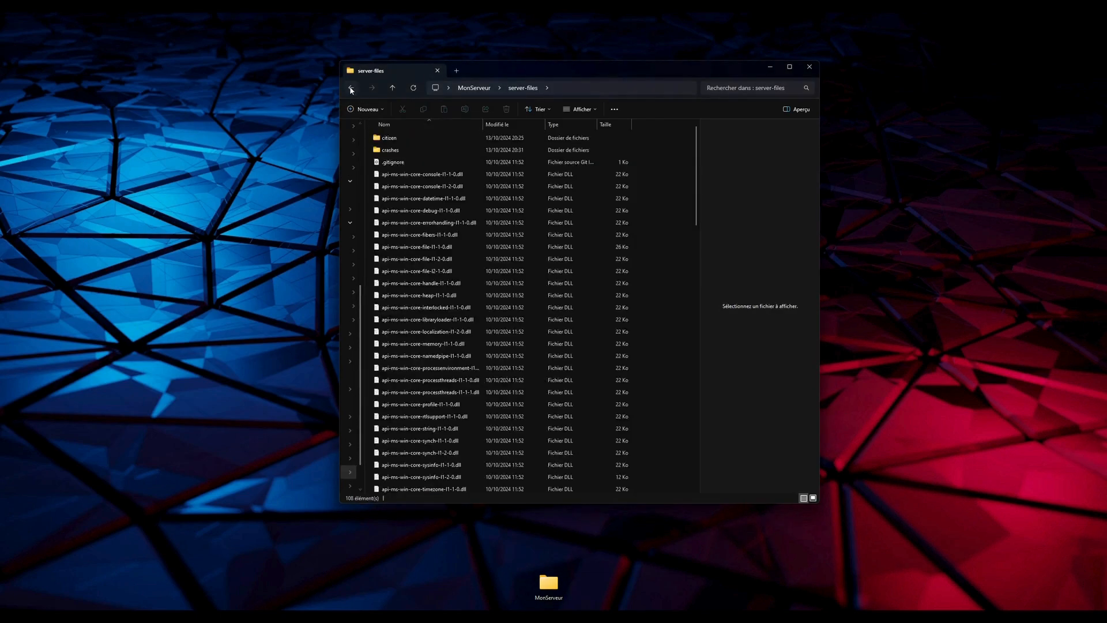
{"action": "key", "text": "alt+Left"}
{"action": "double_click", "coordinate": [412, 153]}
{"action": "key", "text": "ctrl+a"}
{"action": "right_click", "coordinate": [436, 185]}
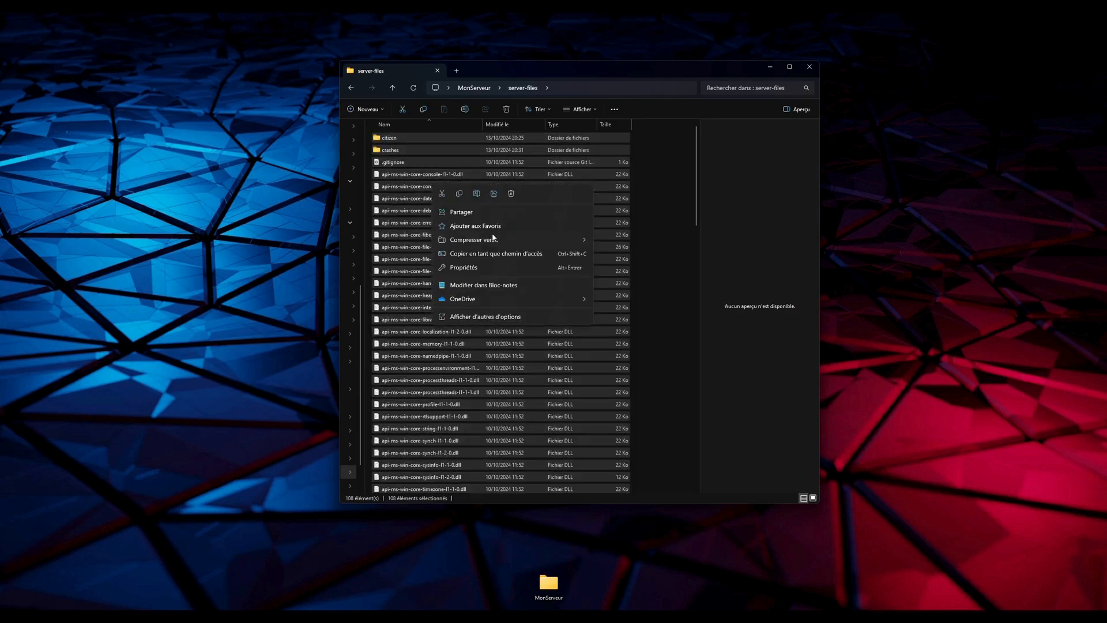
{"action": "left_click", "coordinate": [345, 87]}
{"action": "key", "text": "Delete"}
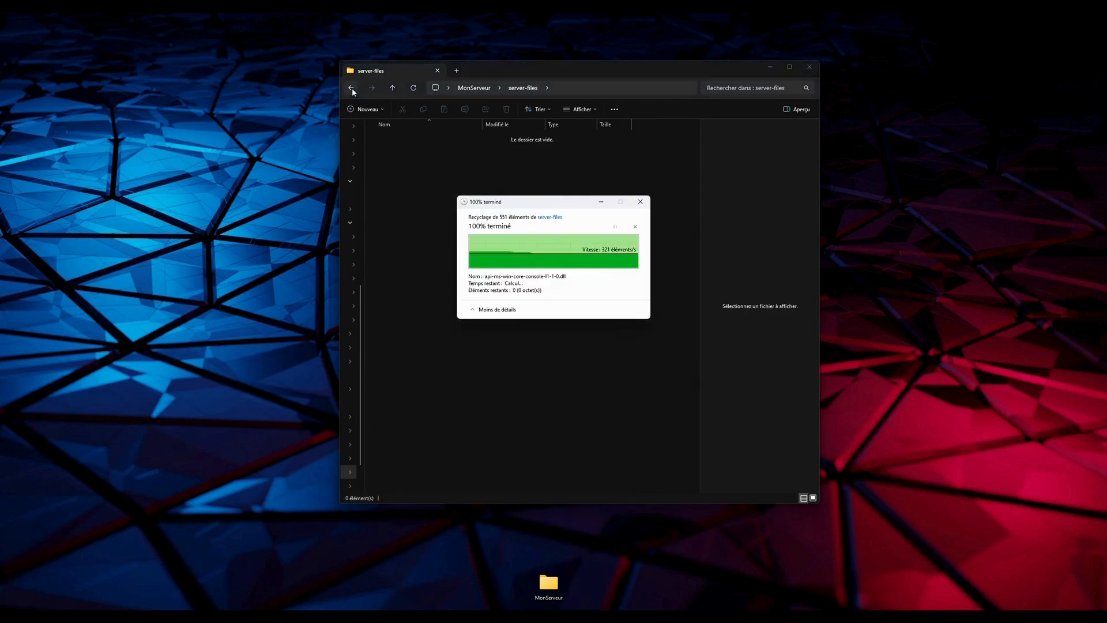
- Return to the MonServeur folder and delete its server-data folder
{"action": "left_click", "coordinate": [350, 87]}
{"action": "double_click", "coordinate": [404, 143]}
{"action": "left_click", "coordinate": [350, 88]}
{"action": "left_click", "coordinate": [448, 184]}
{"action": "right_click", "coordinate": [410, 144]}
{"action": "left_click", "coordinate": [461, 152]}
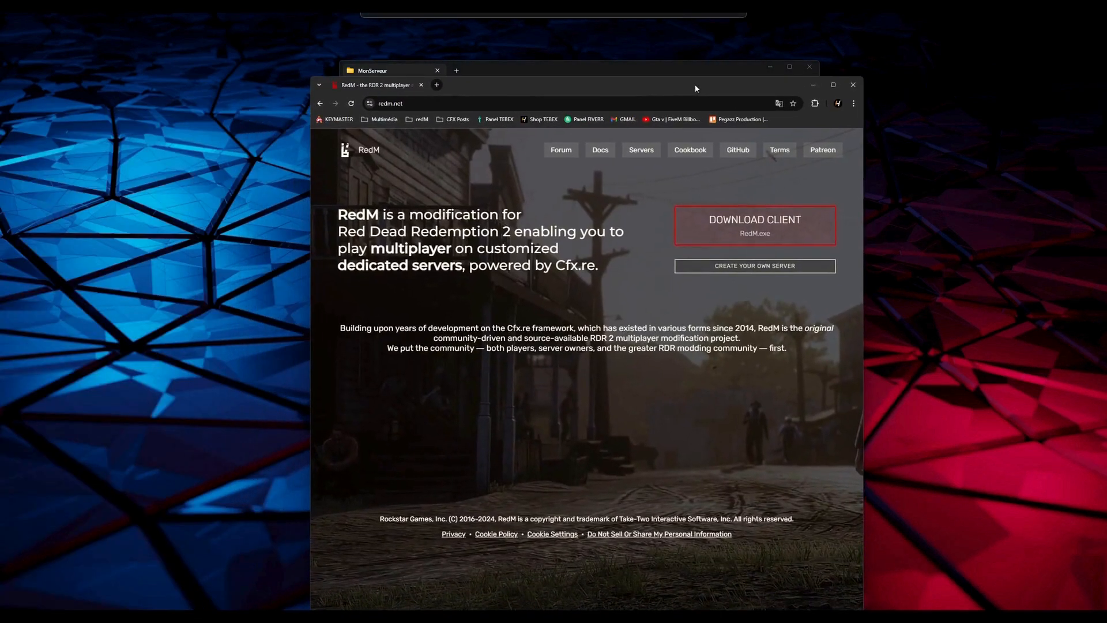
- In the browser, go from redm.net's create-your-own-server link to the Setting up a Vanilla FXServer guide
{"action": "double_click", "coordinate": [694, 84]}
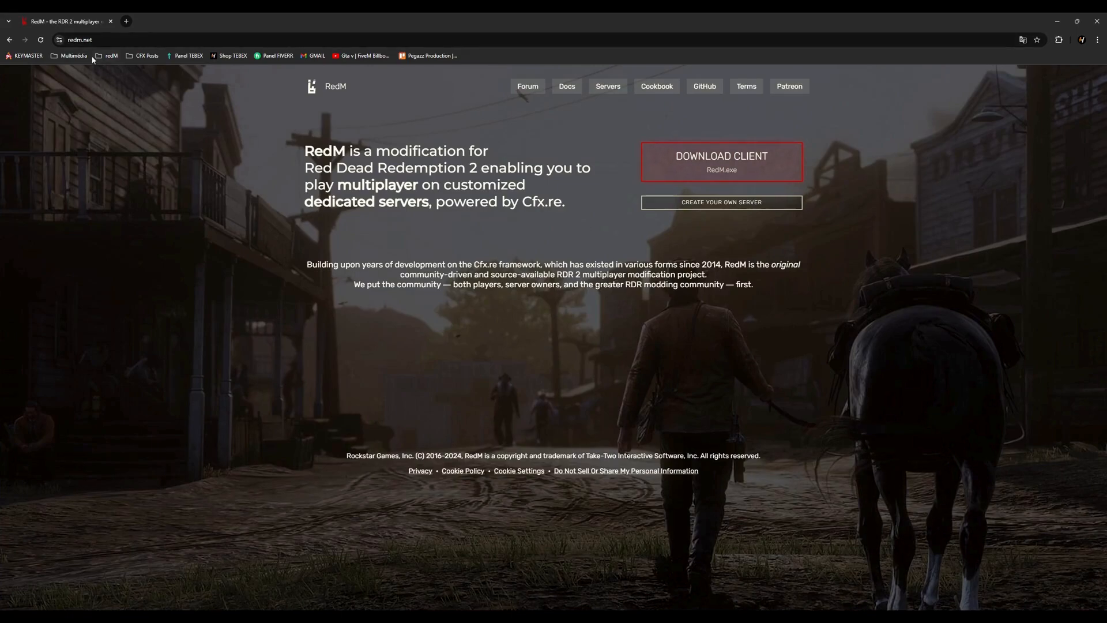
{"action": "left_click", "coordinate": [713, 206]}
{"action": "left_click", "coordinate": [717, 211]}
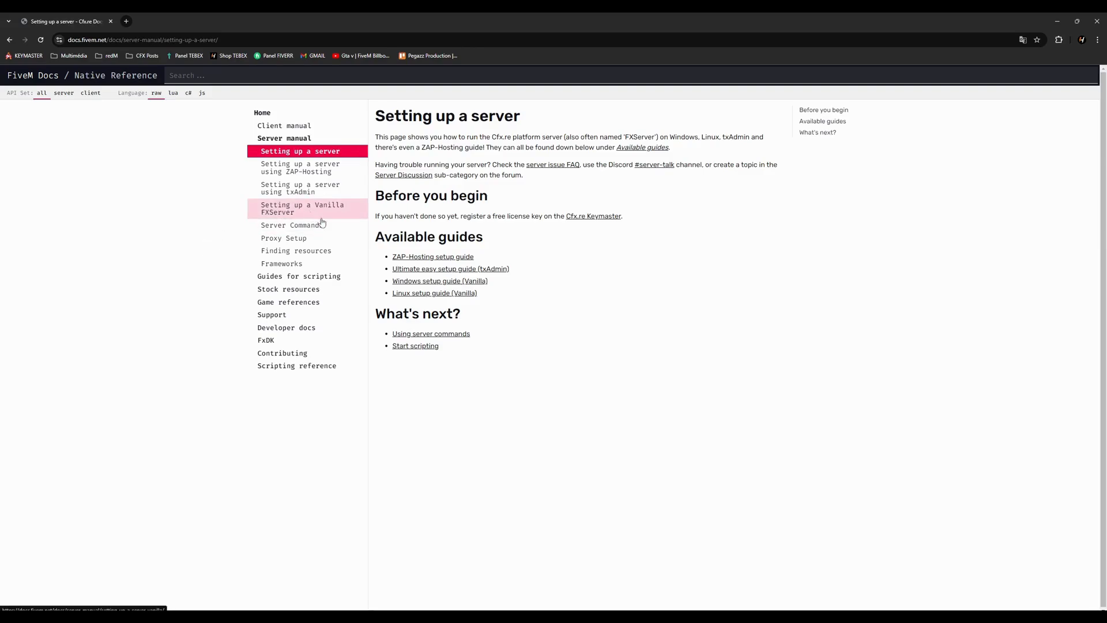
{"action": "left_click", "coordinate": [336, 210]}
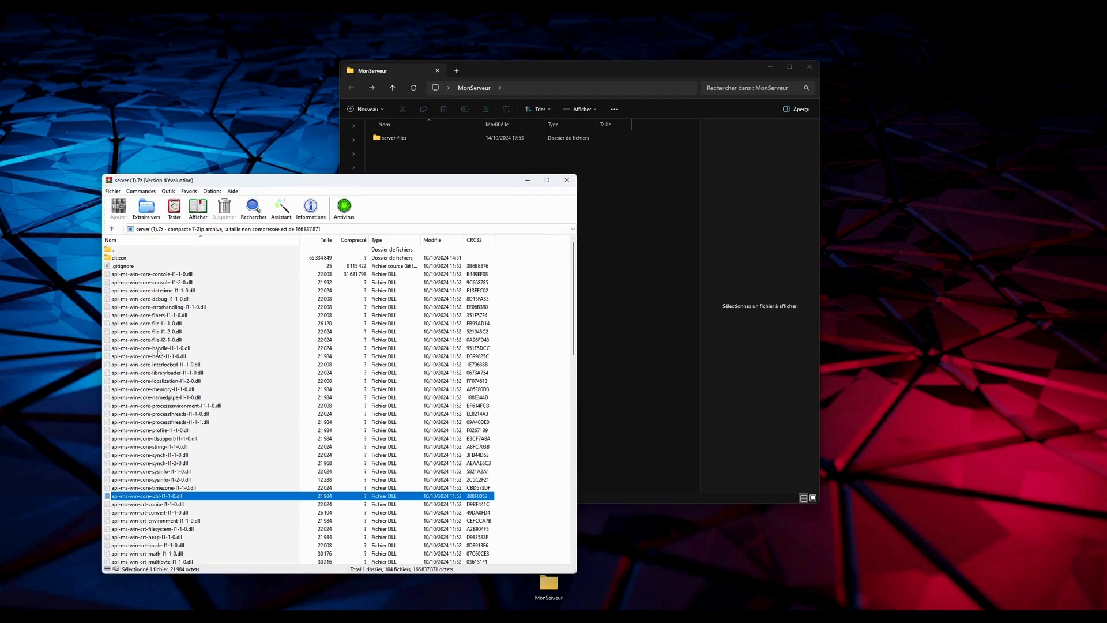
- Extract all contents of the server (1).7z archive into the server-files folder and close the archive
{"action": "left_click", "coordinate": [159, 349]}
{"action": "key", "text": "ctrl+a"}
{"action": "left_click_drag", "start_coordinate": [165, 310], "coordinate": [392, 140]}
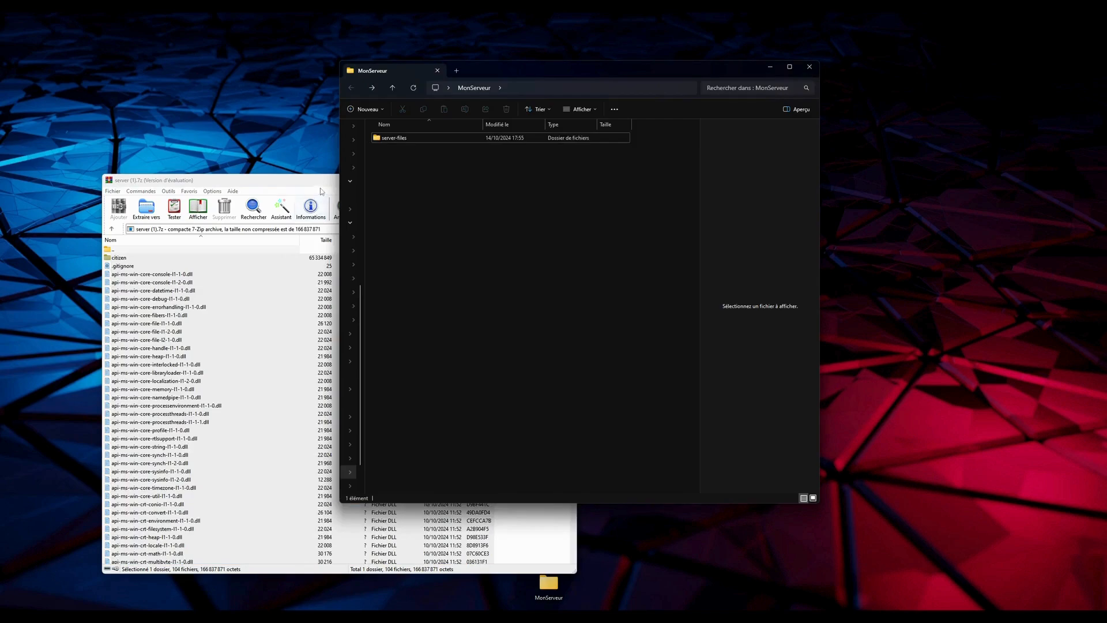
{"action": "left_click", "coordinate": [310, 228]}
{"action": "left_click", "coordinate": [568, 181]}
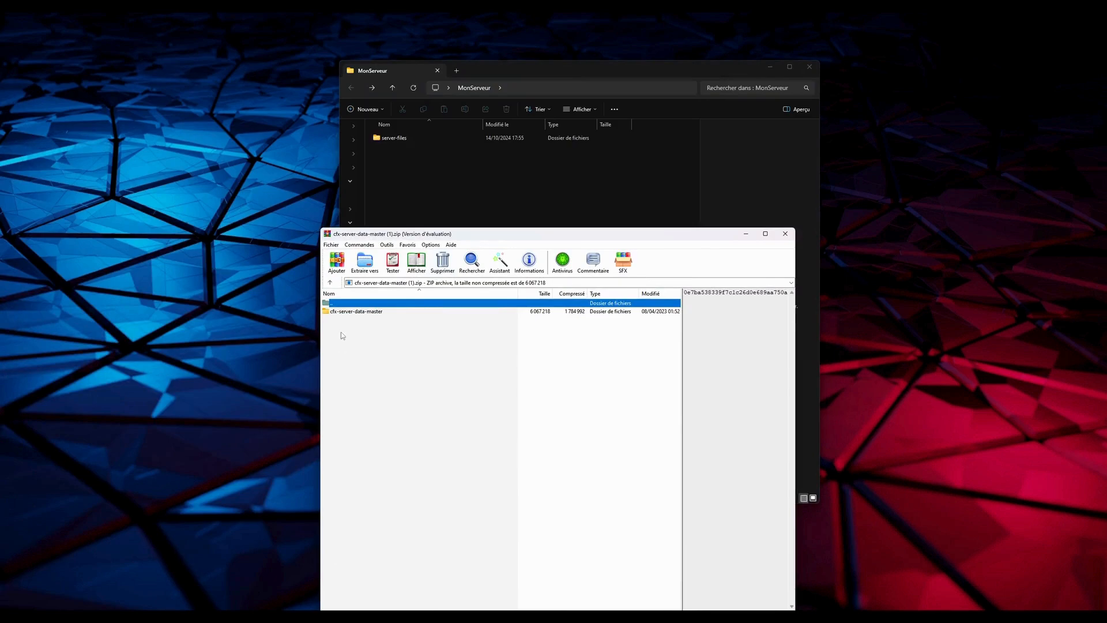
- Extract the cfx-server-data-master folder from its ZIP archive into MonServeur and close the archive
{"action": "left_click_drag", "start_coordinate": [370, 312], "coordinate": [403, 164]}
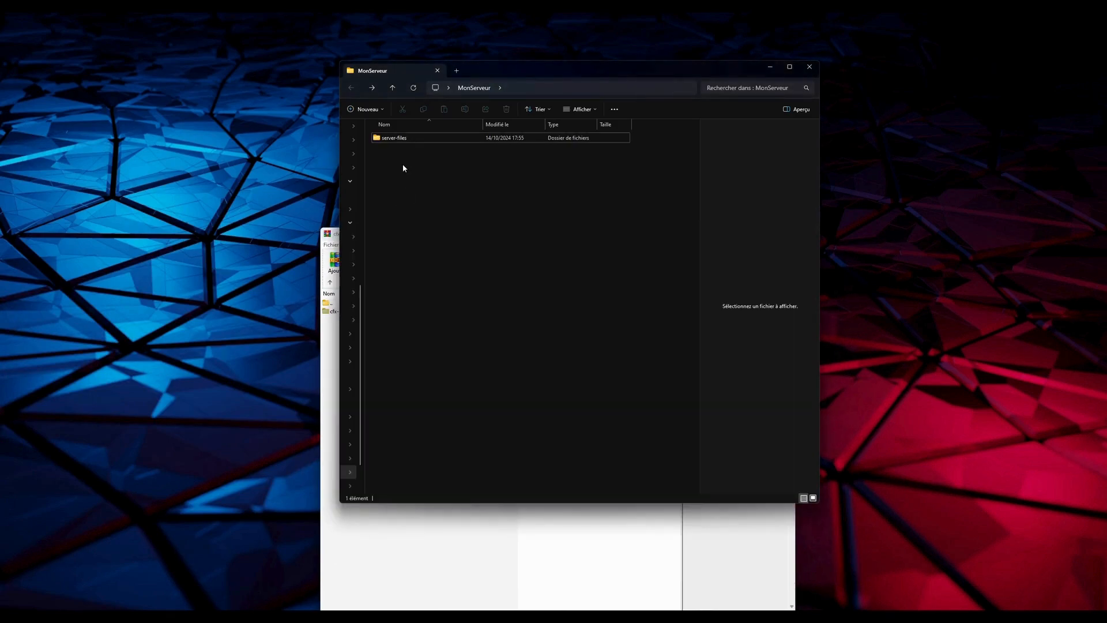
{"action": "left_click", "coordinate": [410, 509]}
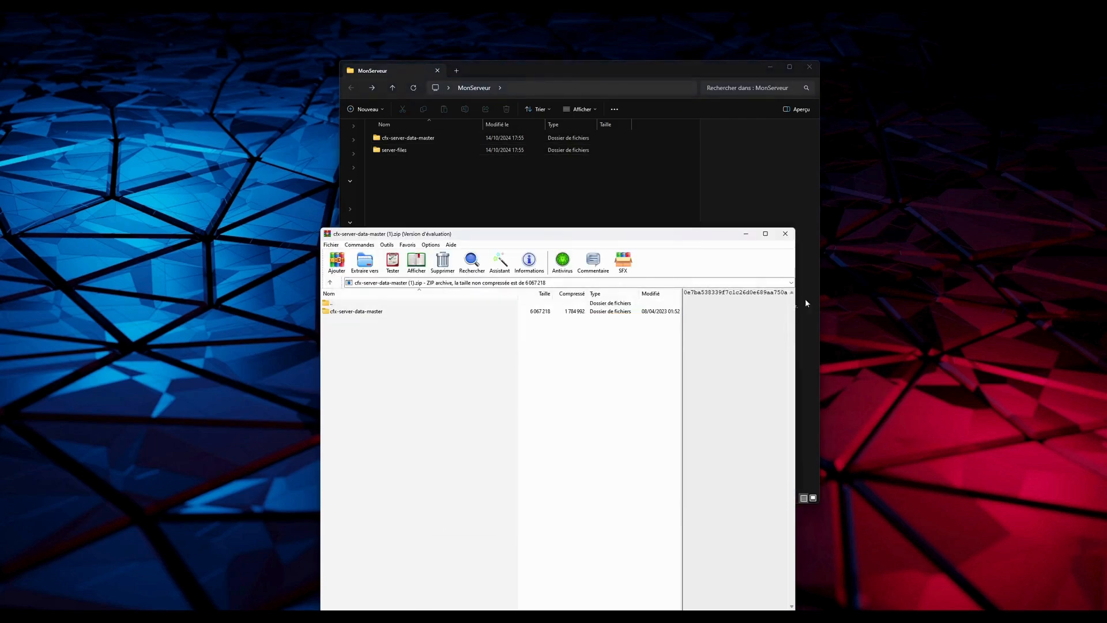
{"action": "left_click", "coordinate": [794, 233]}
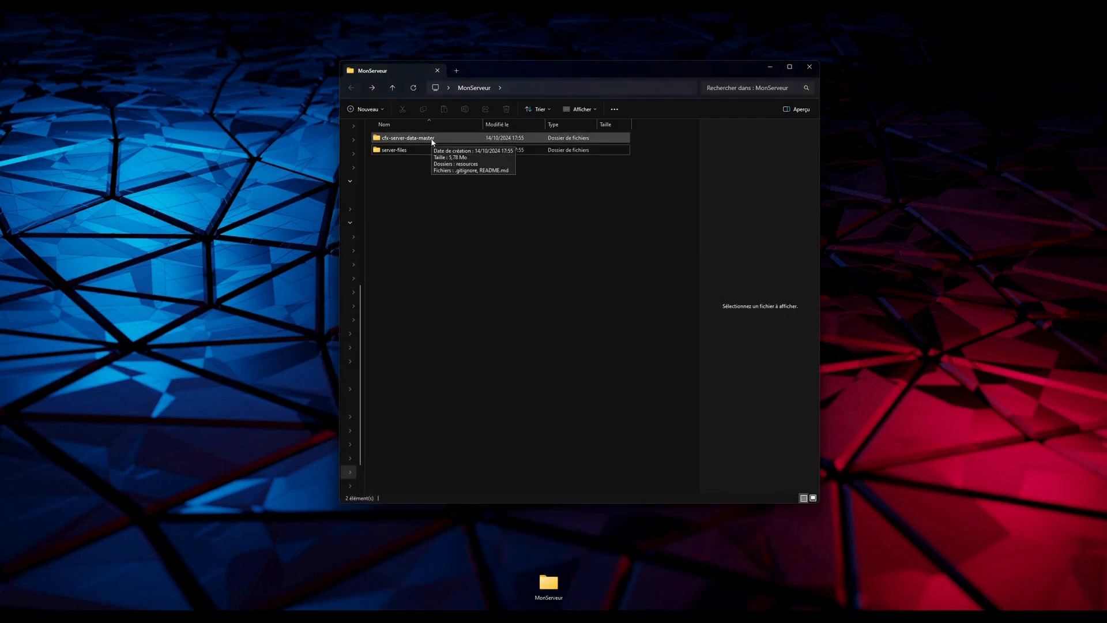
- Rename the cfx-server-data-master folder as server-data
{"action": "left_click", "coordinate": [434, 141]}
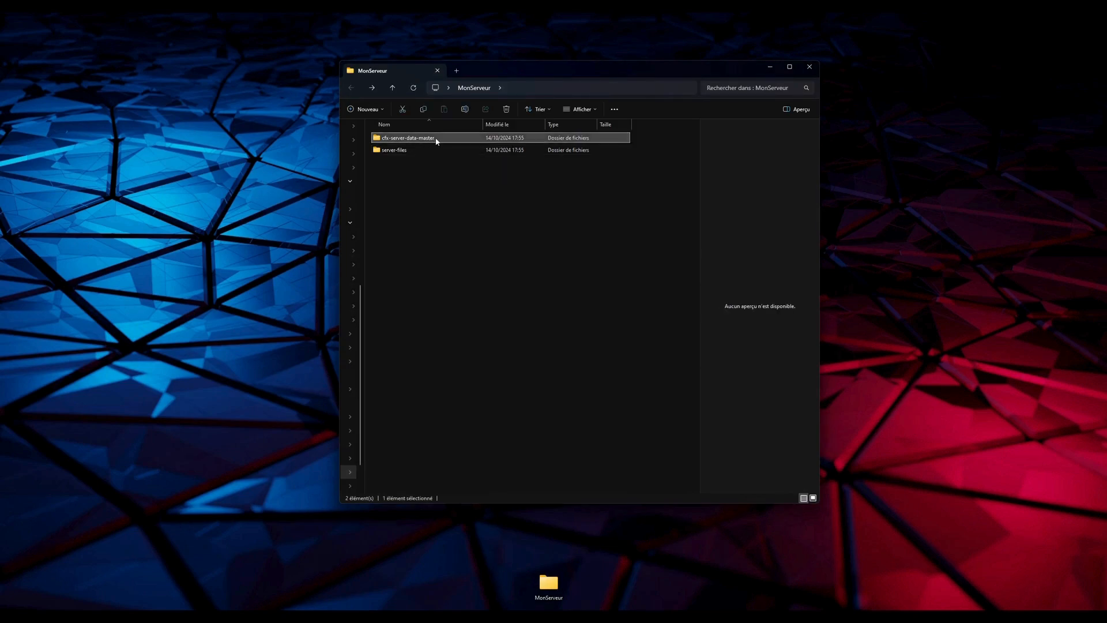
{"action": "key", "text": "F2"}
{"action": "left_click", "coordinate": [438, 137]}
{"action": "left_click_drag", "start_coordinate": [438, 137], "coordinate": [418, 141]}
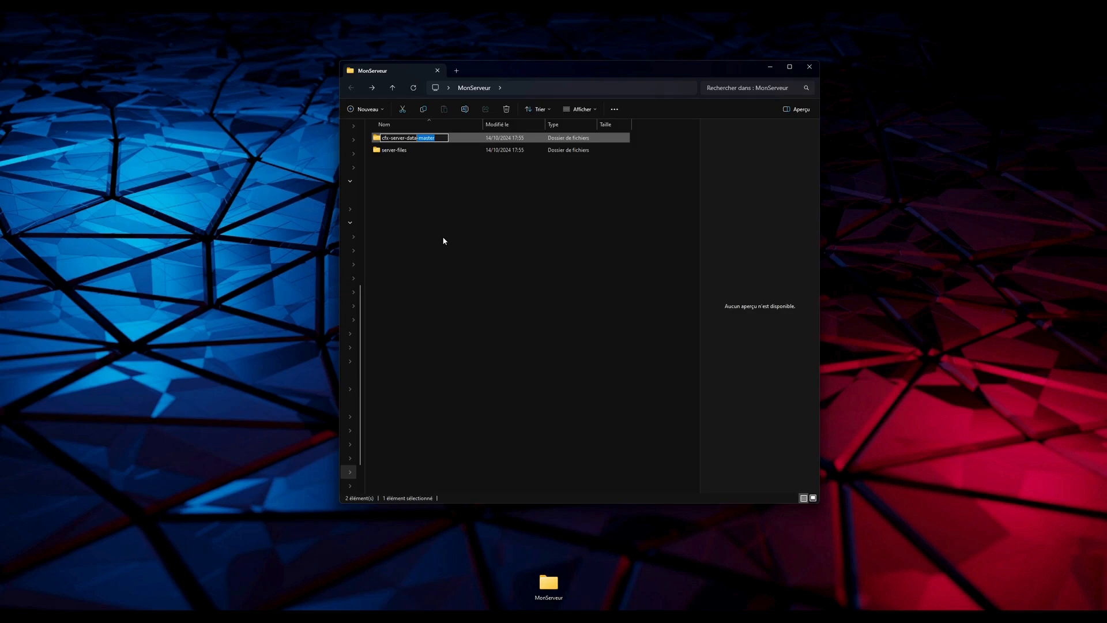
{"action": "key", "text": "BackSpace"}
{"action": "left_click_drag", "start_coordinate": [394, 139], "coordinate": [382, 139]}
{"action": "key", "text": "BackSpace"}
{"action": "left_click", "coordinate": [405, 176]}
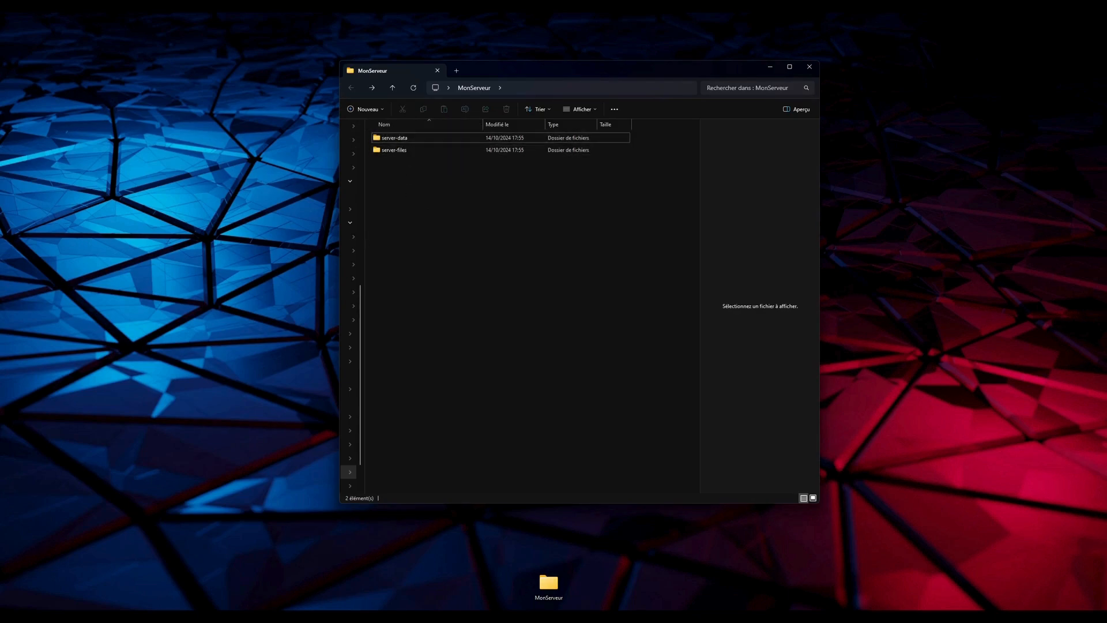
- Look through the resources folder inside server-data, including its [system] subfolder
{"action": "double_click", "coordinate": [406, 139]}
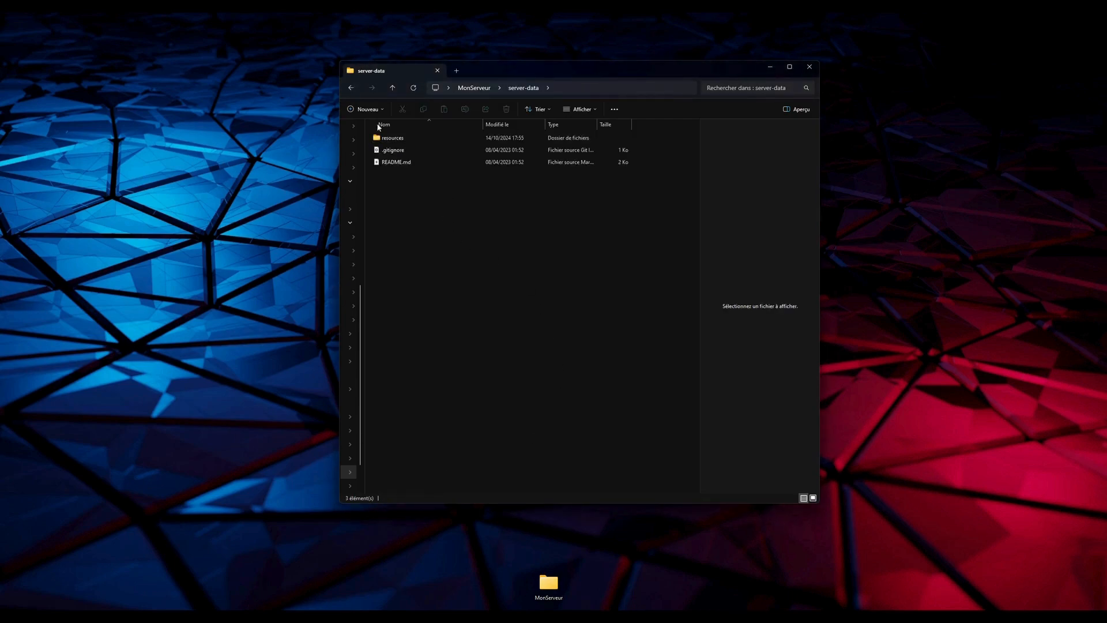
{"action": "double_click", "coordinate": [392, 138]}
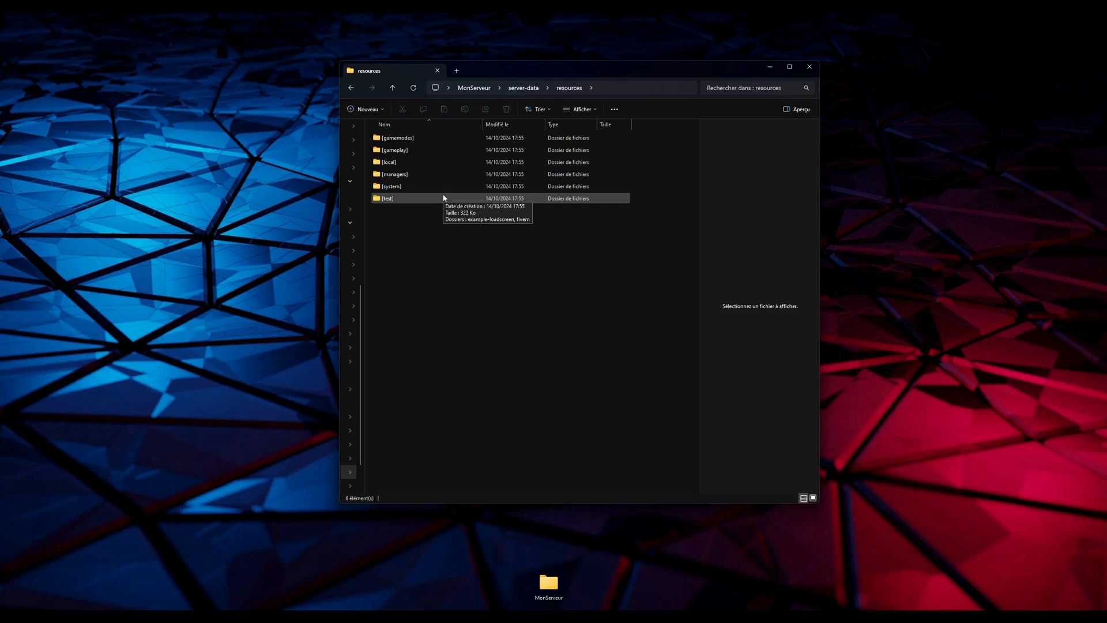
{"action": "double_click", "coordinate": [398, 187]}
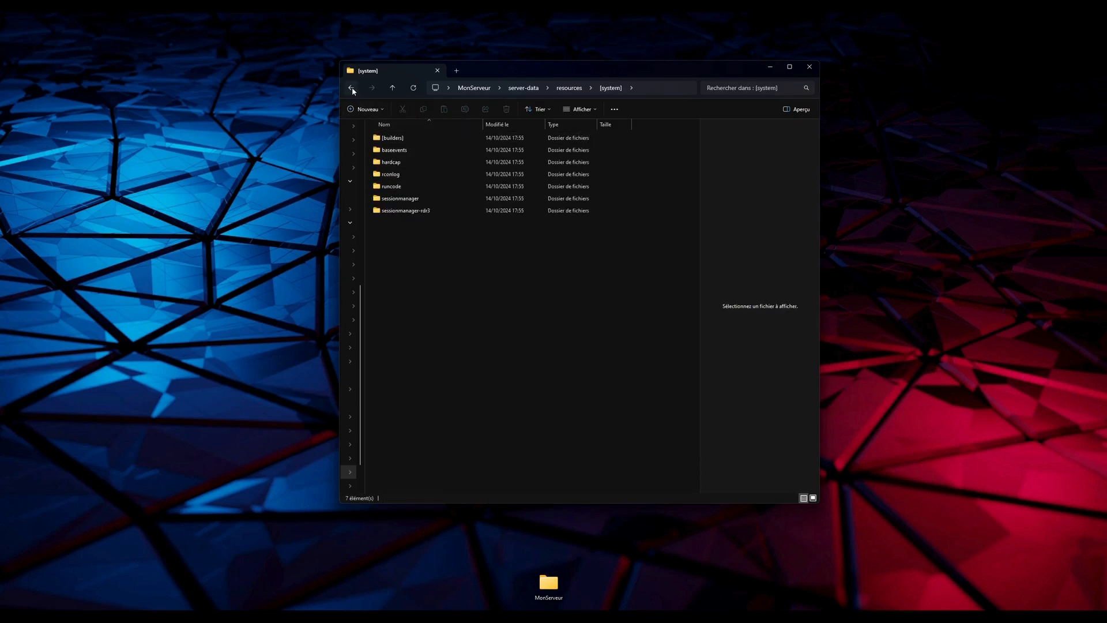
{"action": "left_click", "coordinate": [351, 87]}
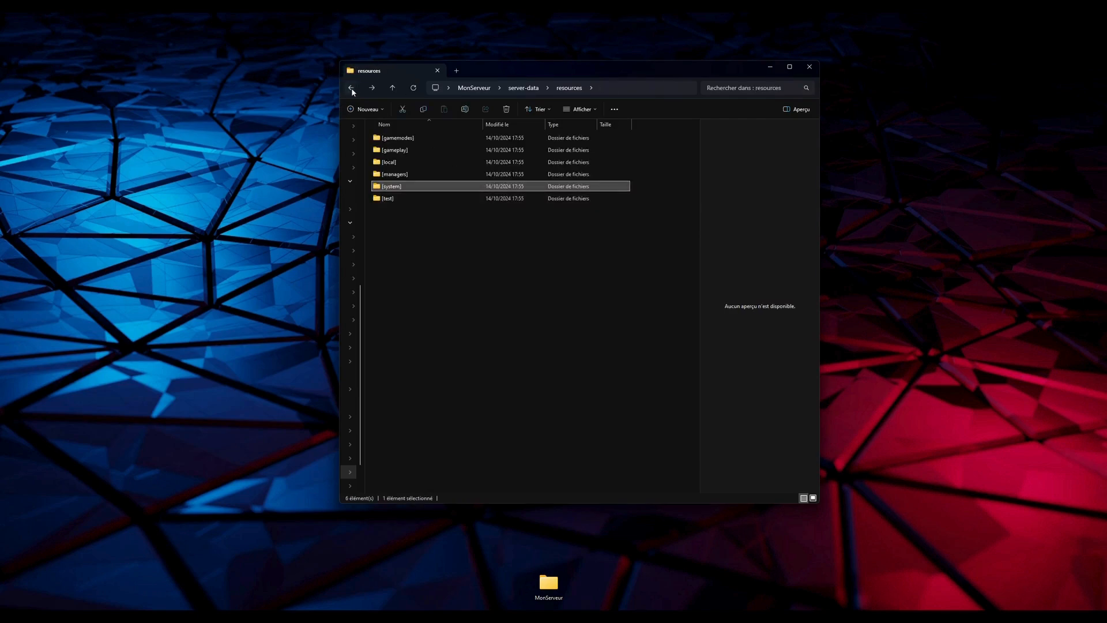
- Create a new text document in the server-data folder and name it server.cfg, accepting the extension change
{"action": "left_click_drag", "start_coordinate": [587, 69], "coordinate": [852, 52]}
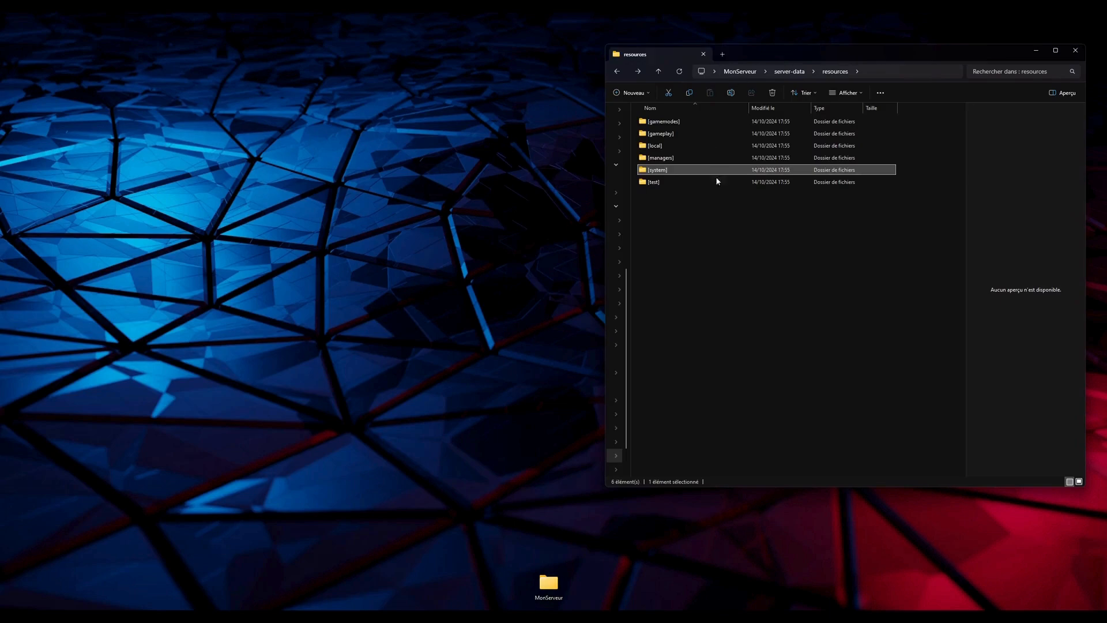
{"action": "left_click", "coordinate": [617, 73]}
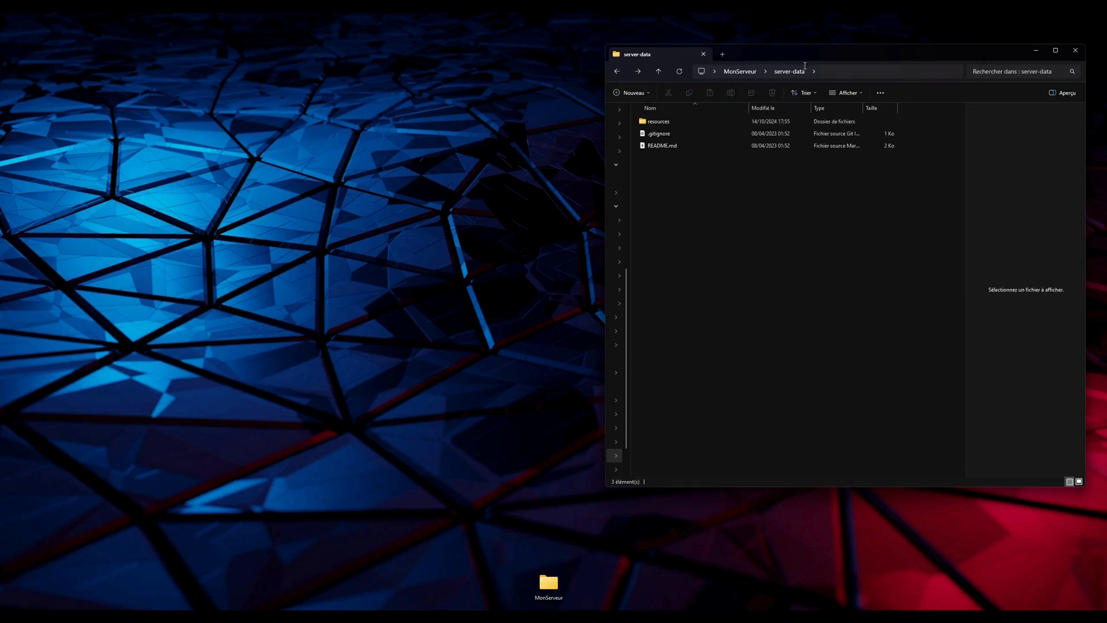
{"action": "right_click", "coordinate": [672, 179]}
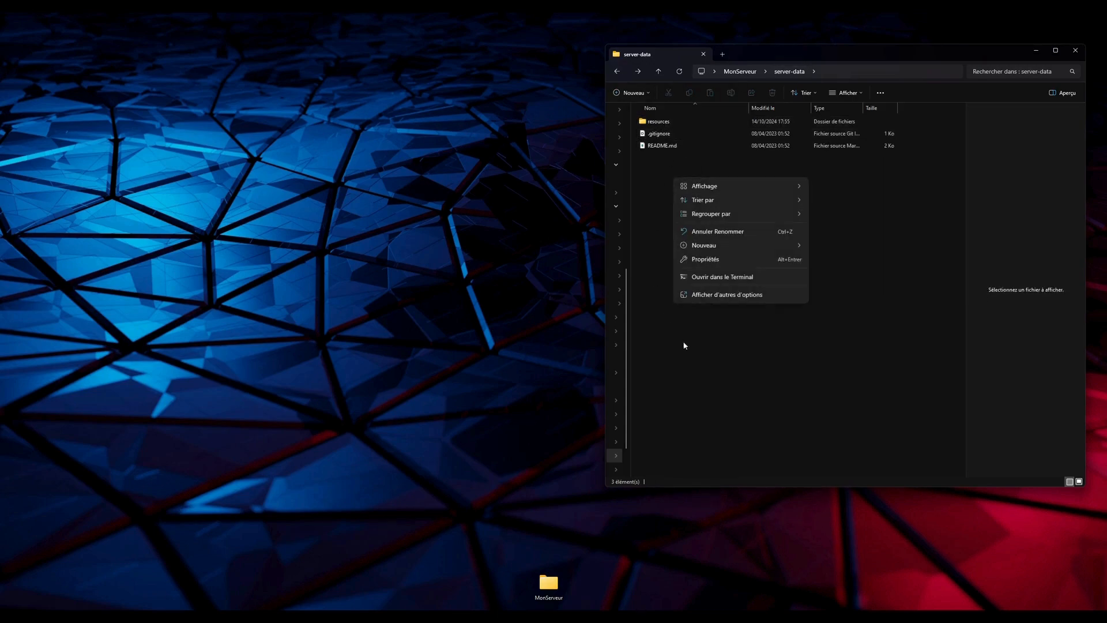
{"action": "mouse_move", "coordinate": [737, 246]}
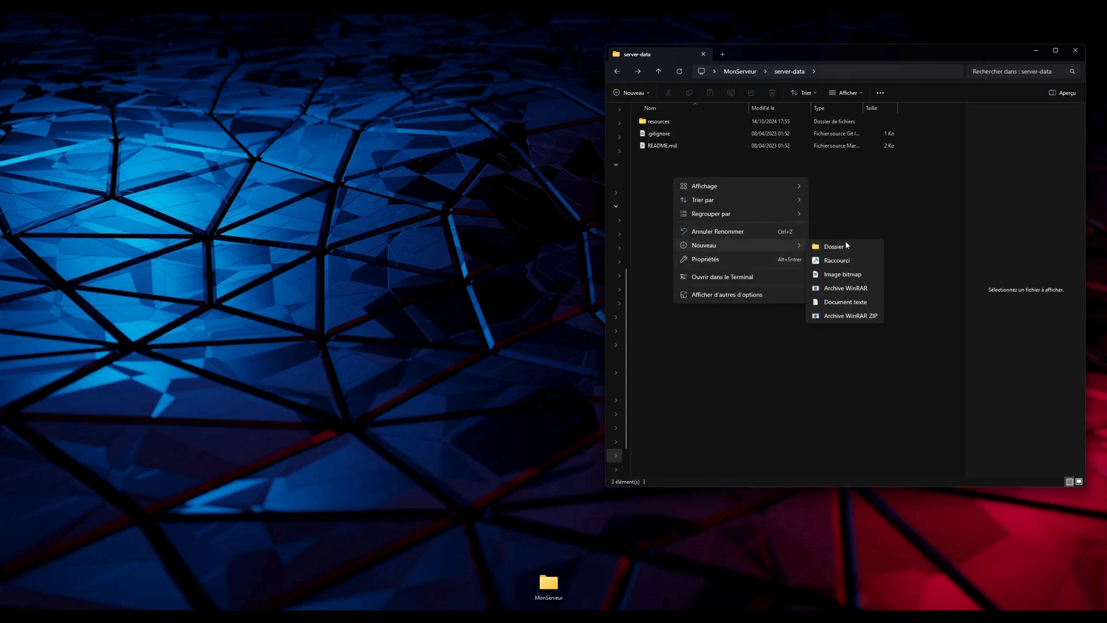
{"action": "left_click", "coordinate": [837, 301]}
{"action": "type", "text": "server.cf"}
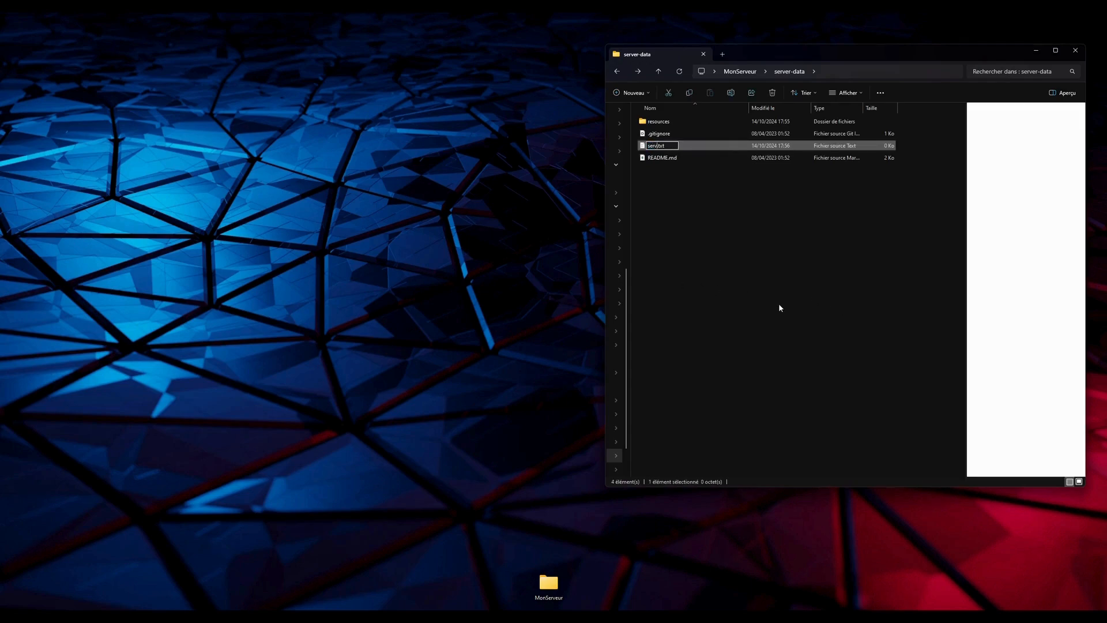
{"action": "type", "text": "g"}
{"action": "key", "text": "BackSpace"}
{"action": "key", "text": "BackSpace"}
{"action": "key", "text": "BackSpace"}
{"action": "key", "text": "BackSpace"}
{"action": "key", "text": "Return"}
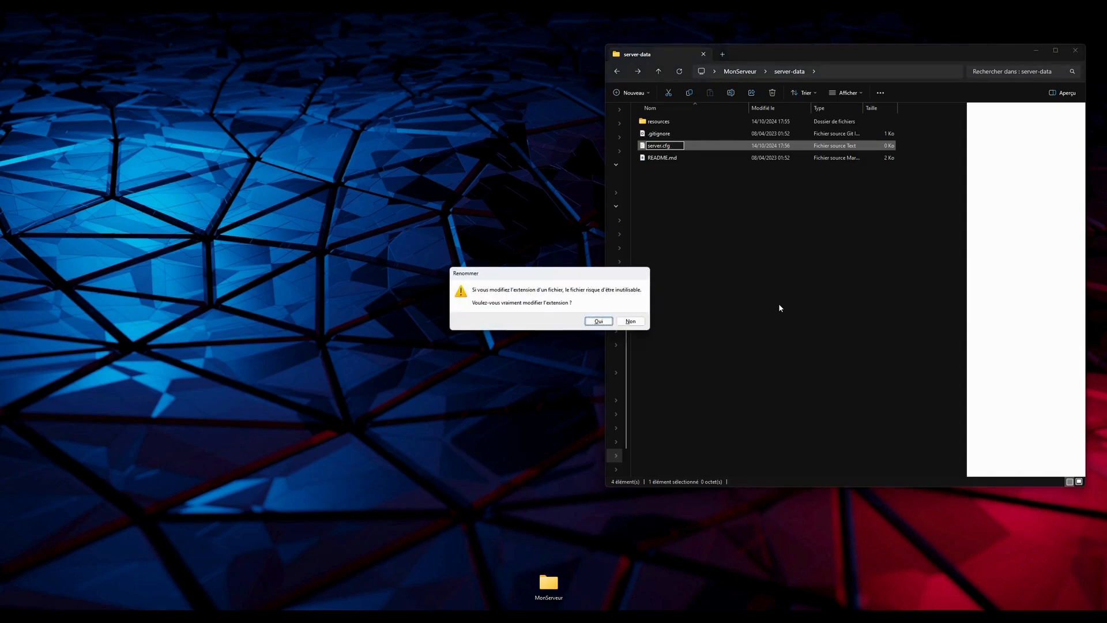
{"action": "key", "text": "Return"}
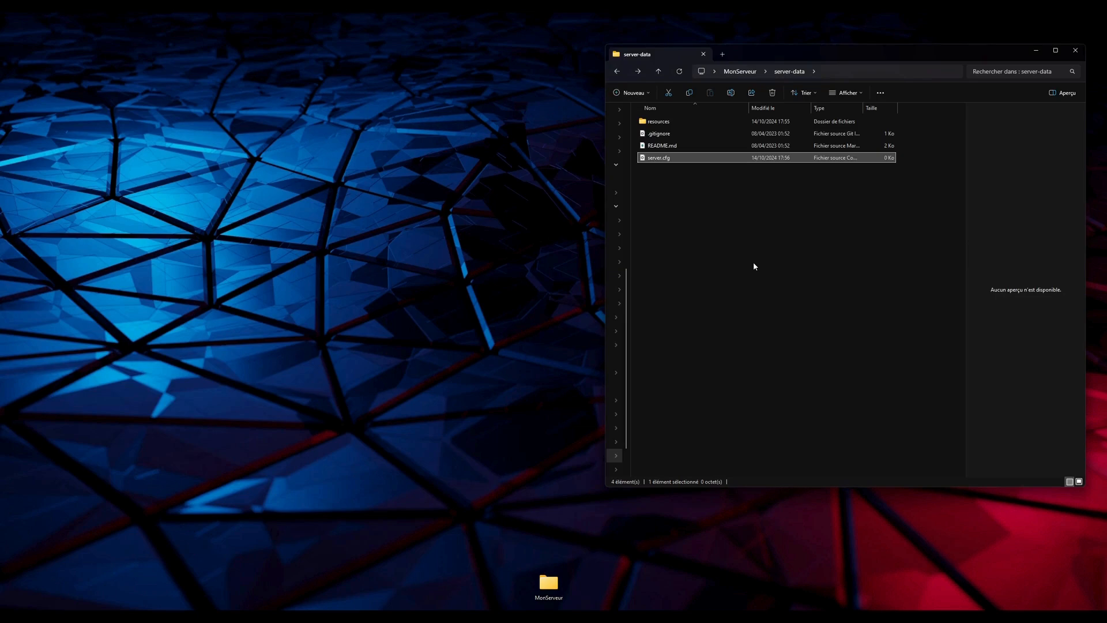
- Open server.cfg in Visual Studio Code and bring up the example server.cfg section of the Vanilla FXServer guide in the browser
{"action": "right_click", "coordinate": [657, 160]}
{"action": "left_click", "coordinate": [714, 183]}
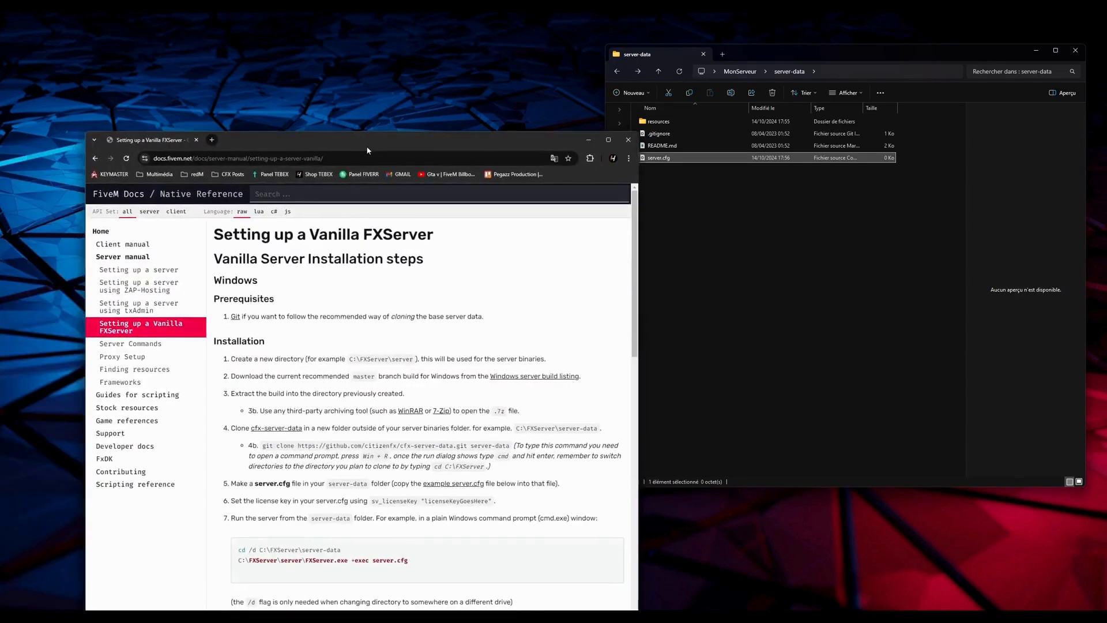
{"action": "left_click_drag", "start_coordinate": [367, 149], "coordinate": [427, 61]}
{"action": "scroll", "coordinate": [366, 274], "scroll_direction": "down", "scroll_amount": 7}
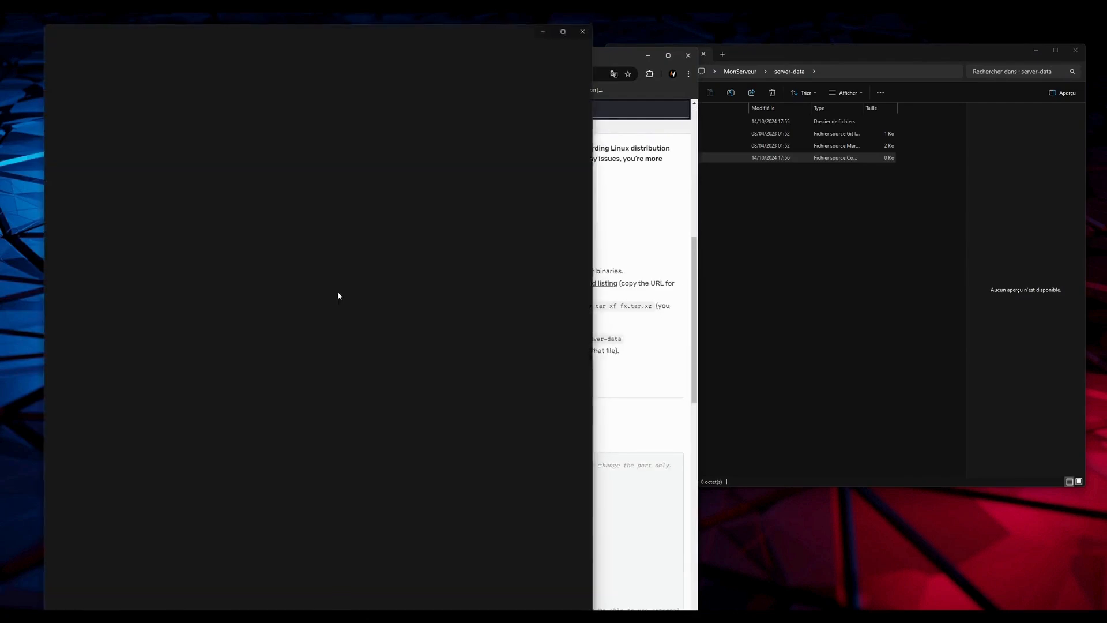
{"action": "left_click_drag", "start_coordinate": [628, 54], "coordinate": [851, 46]}
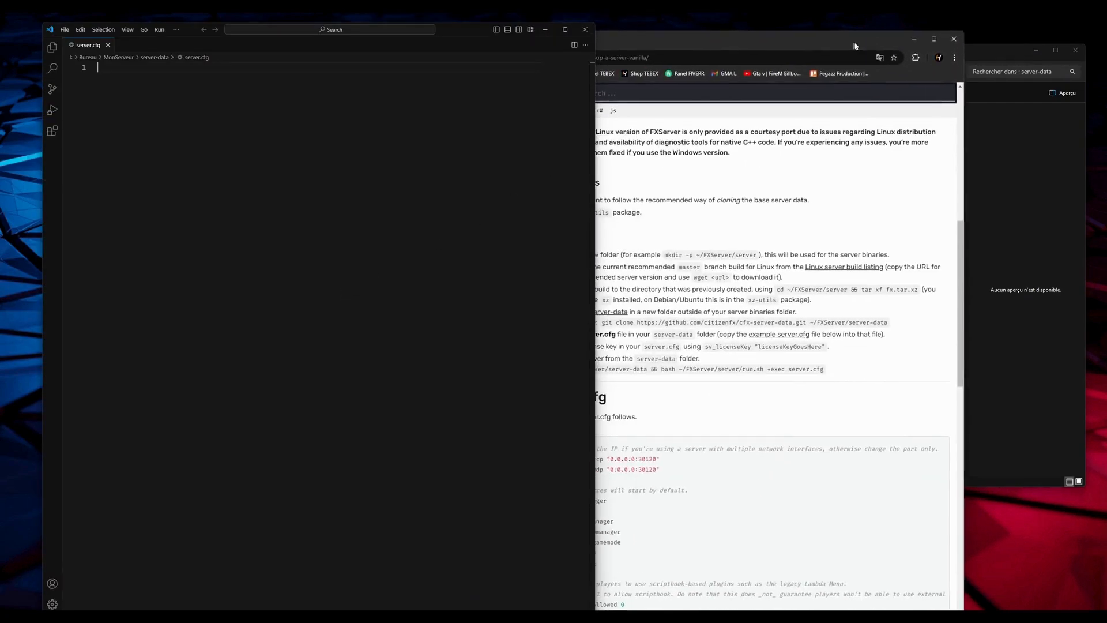
{"action": "double_click", "coordinate": [852, 46]}
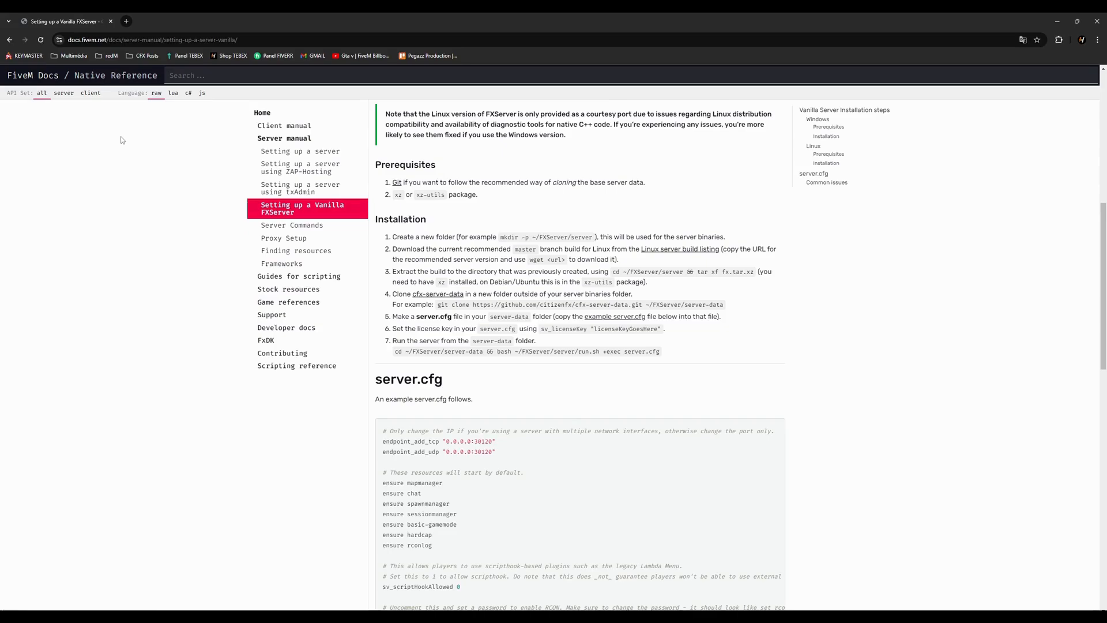
- Examine the Windows and Linux installation instructions of the Vanilla FXServer guide down to the example server.cfg
{"action": "scroll", "coordinate": [385, 317], "scroll_direction": "down", "scroll_amount": 1}
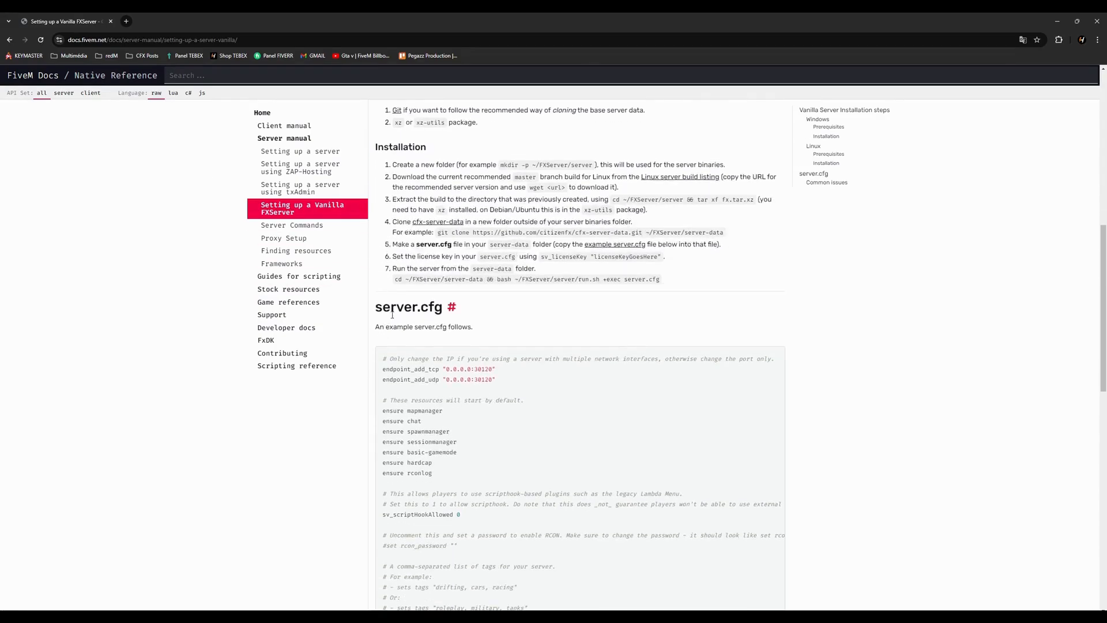
{"action": "scroll", "coordinate": [406, 318], "scroll_direction": "up", "scroll_amount": 4}
{"action": "scroll", "coordinate": [406, 318], "scroll_direction": "up", "scroll_amount": 5}
{"action": "left_click_drag", "start_coordinate": [420, 162], "coordinate": [383, 162]}
{"action": "left_click", "coordinate": [344, 472]}
{"action": "scroll", "coordinate": [344, 472], "scroll_direction": "down", "scroll_amount": 3}
{"action": "left_click_drag", "start_coordinate": [405, 299], "coordinate": [317, 493]}
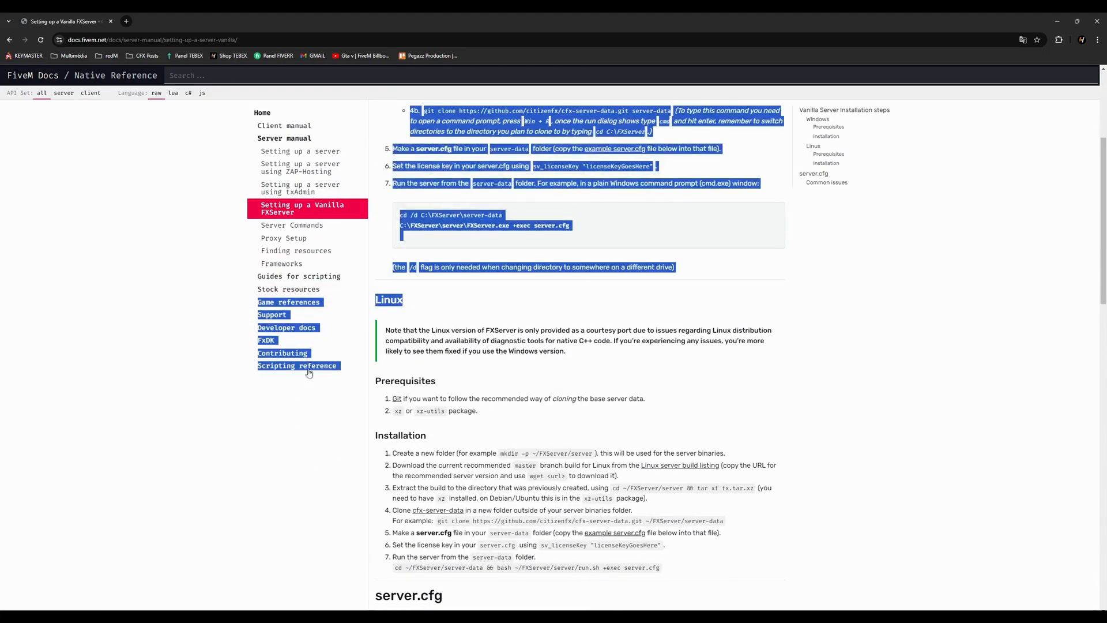
{"action": "left_click", "coordinate": [305, 461]}
{"action": "scroll", "coordinate": [304, 461], "scroll_direction": "down", "scroll_amount": 5}
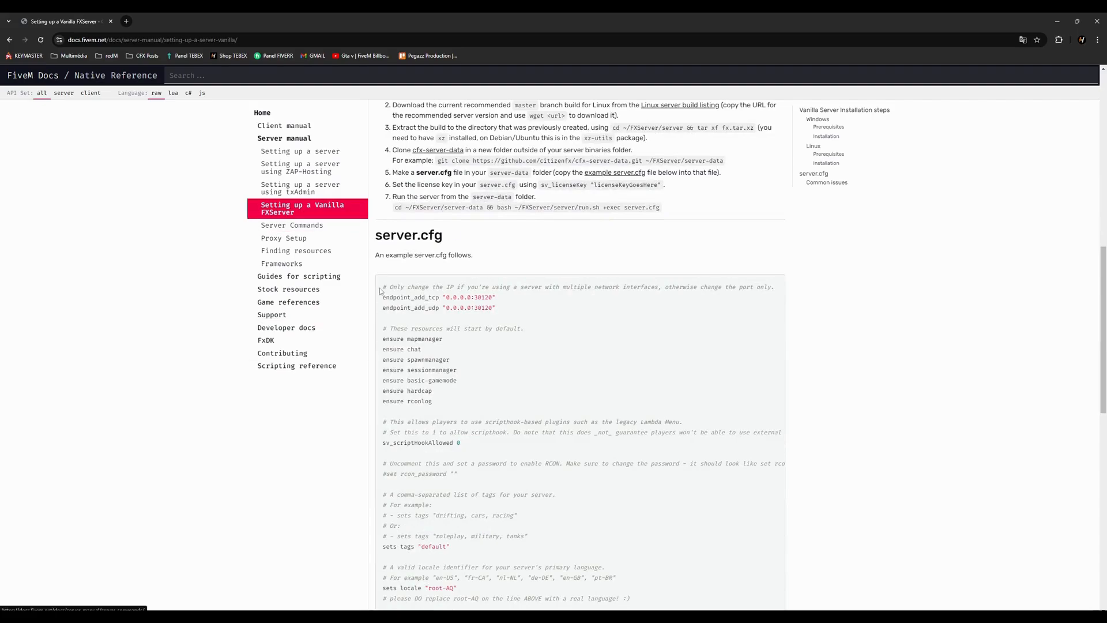
- Copy the complete example server.cfg code from the guide and paste it into the empty server.cfg in Visual Studio Code
{"action": "left_click_drag", "start_coordinate": [381, 290], "coordinate": [491, 484]}
{"action": "scroll", "coordinate": [517, 369], "scroll_direction": "down", "scroll_amount": 6}
{"action": "scroll", "coordinate": [689, 314], "scroll_direction": "up", "scroll_amount": 8}
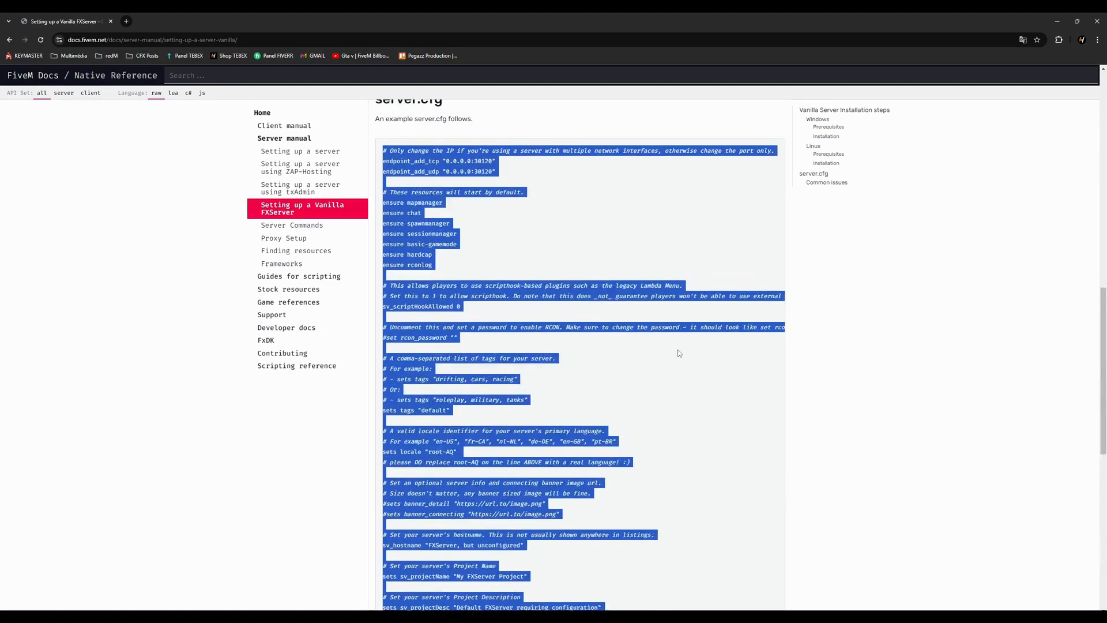
{"action": "left_click_drag", "start_coordinate": [561, 15], "coordinate": [0, 173]}
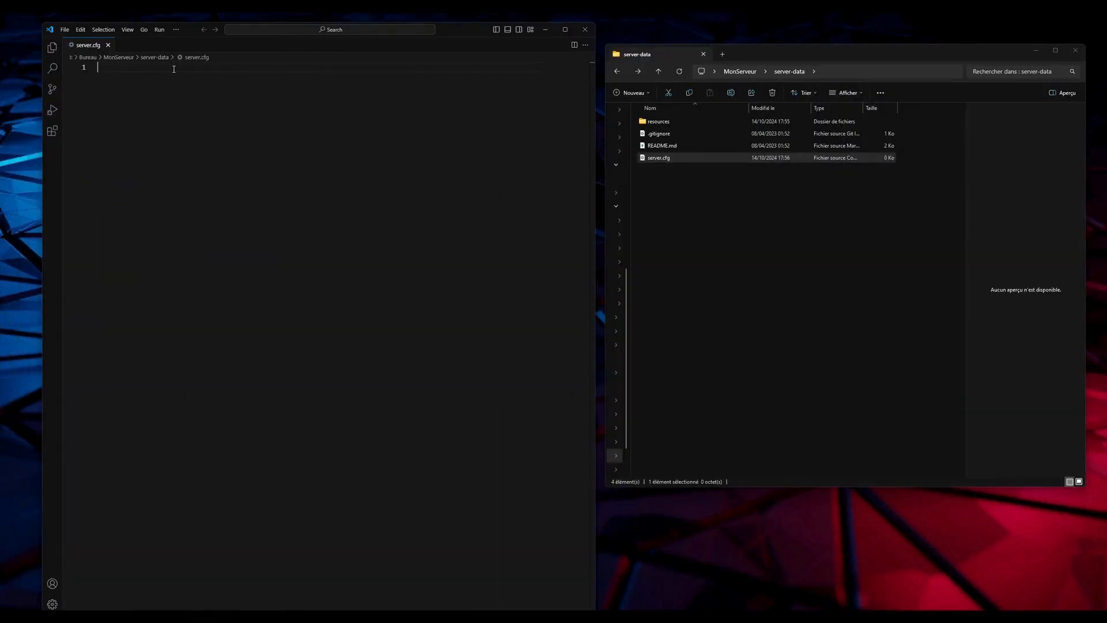
{"action": "key", "text": "ctrl+v"}
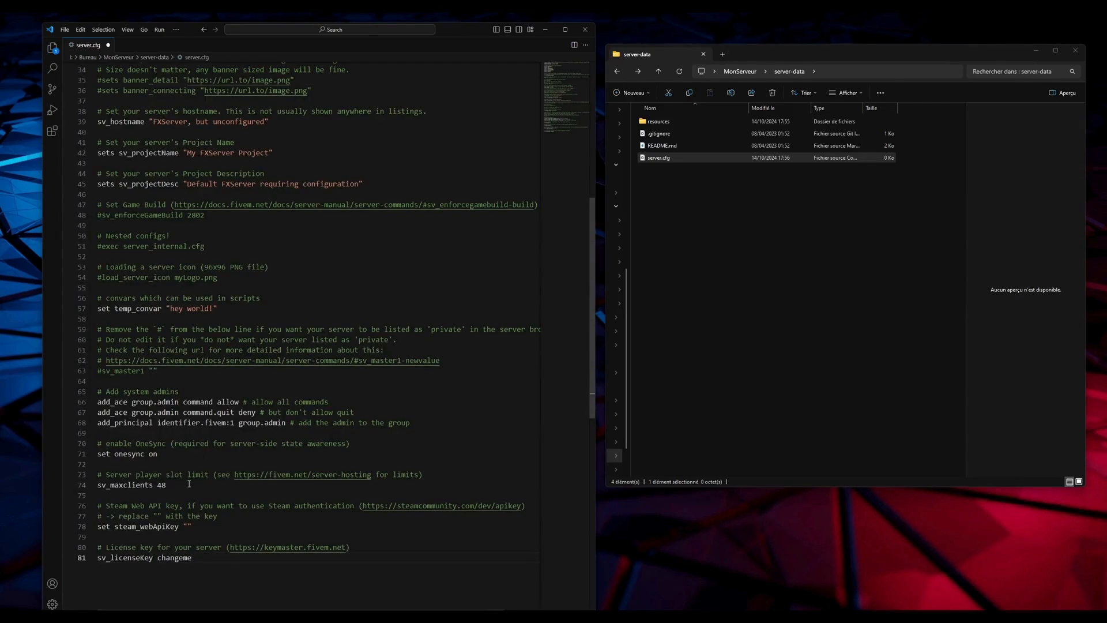
- Add the line "set gamename rdr3" between the endpoint lines and the default resources, and save server.cfg
{"action": "scroll", "coordinate": [158, 203], "scroll_direction": "up", "scroll_amount": 10}
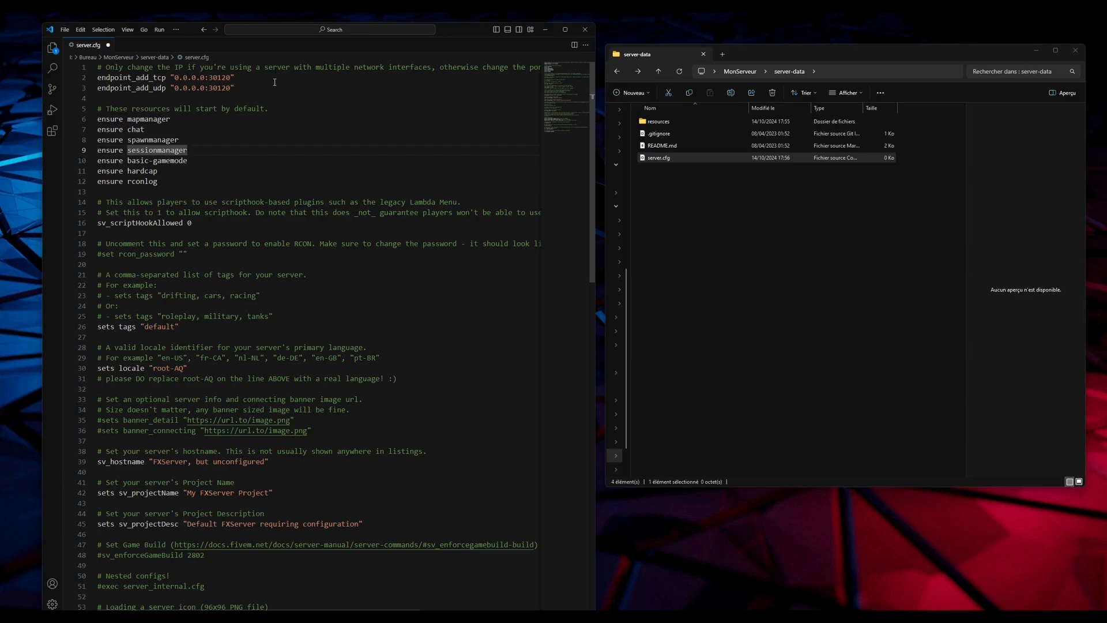
{"action": "left_click", "coordinate": [213, 158]}
{"action": "left_click", "coordinate": [165, 98]}
{"action": "key", "text": "Return"}
{"action": "key", "text": "Return"}
{"action": "left_click", "coordinate": [165, 110]}
{"action": "type", "text": "s"}
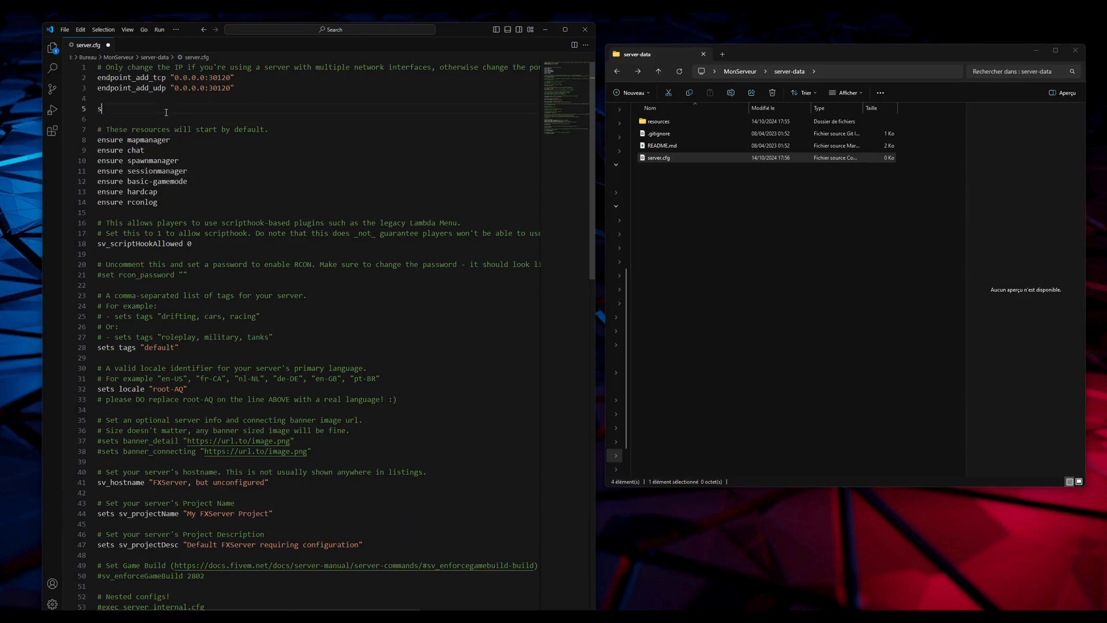
{"action": "type", "text": "et game"}
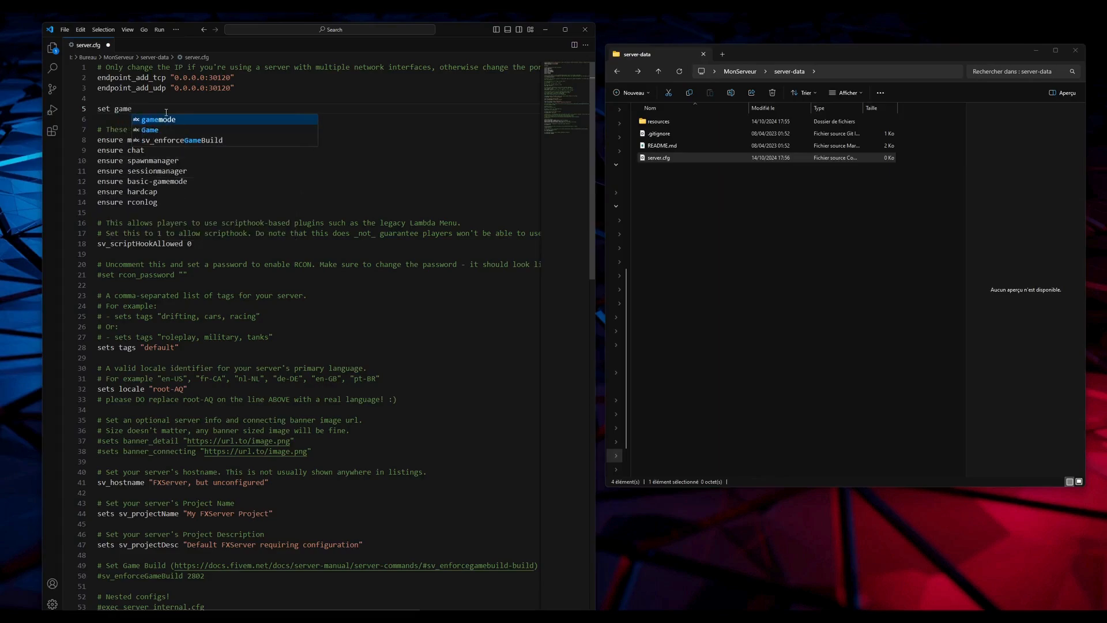
{"action": "type", "text": "name rdr3"}
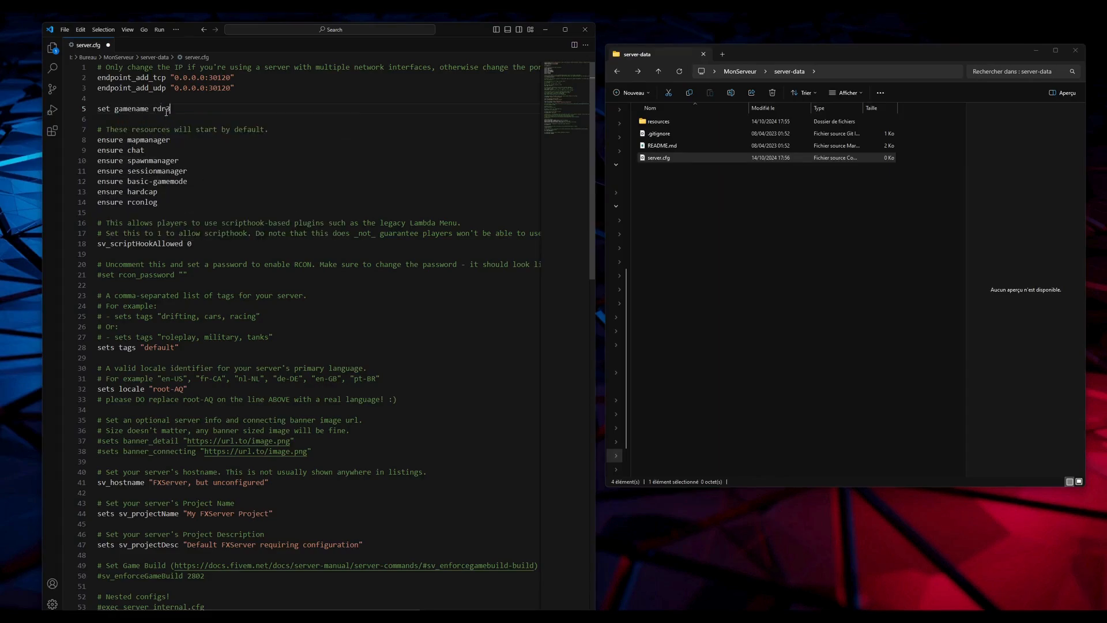
{"action": "key", "text": "ctrl+s"}
- Set the server locale in server.cfg to "fr-FR" and save the file
{"action": "scroll", "coordinate": [145, 233], "scroll_direction": "down", "scroll_amount": 3}
{"action": "left_click_drag", "start_coordinate": [276, 250], "coordinate": [245, 177]}
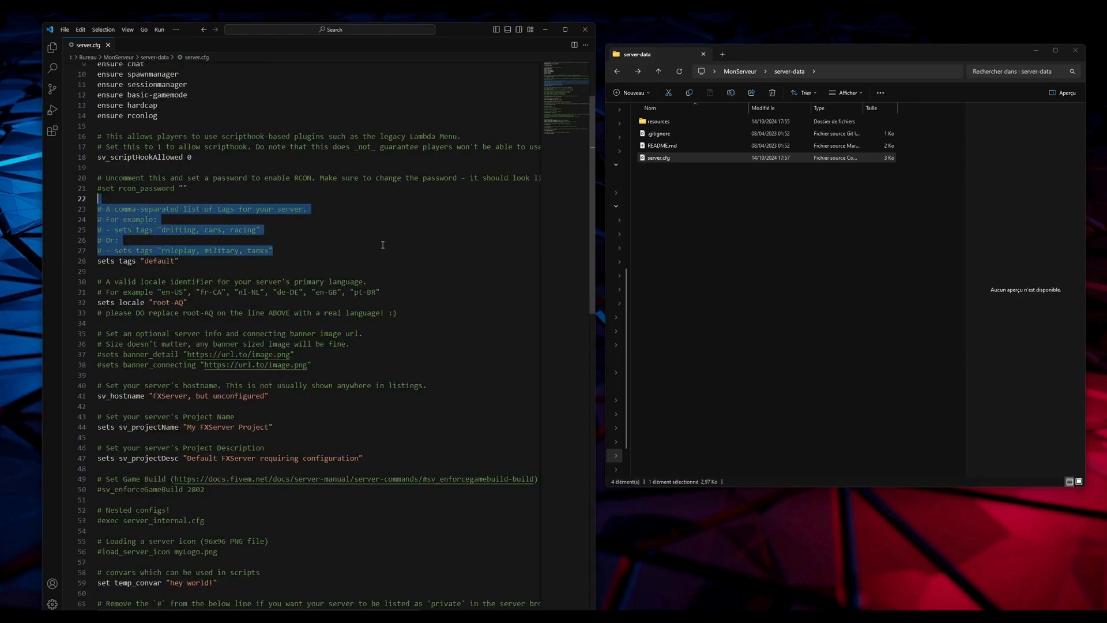
{"action": "scroll", "coordinate": [382, 244], "scroll_direction": "down", "scroll_amount": 3}
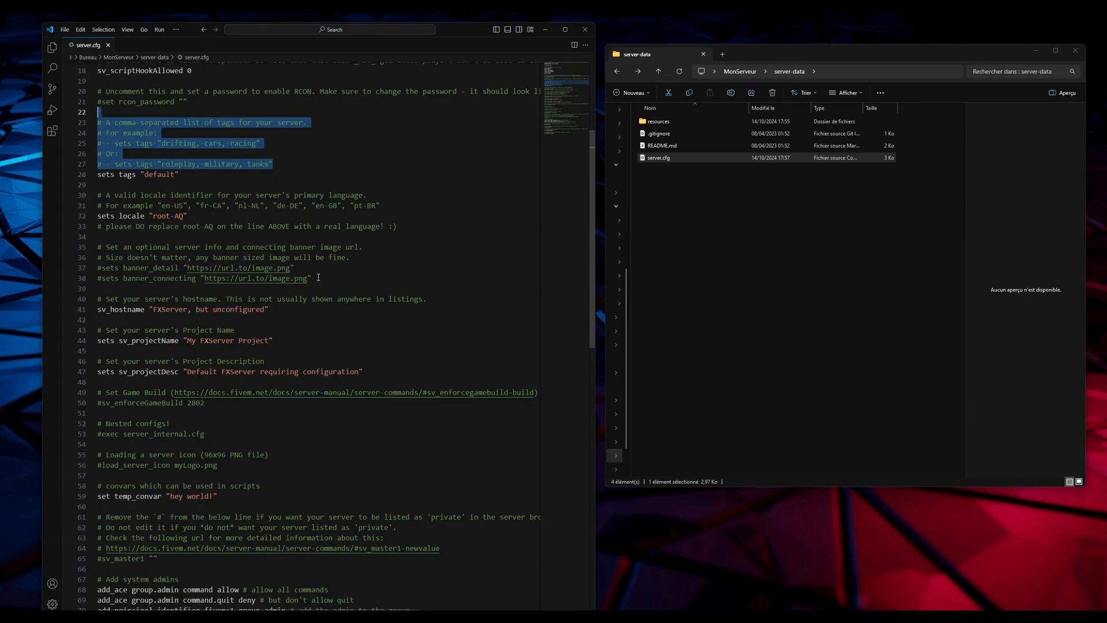
{"action": "double_click", "coordinate": [144, 215]}
{"action": "double_click", "coordinate": [156, 216]}
{"action": "type", "text": "fr"}
{"action": "double_click", "coordinate": [171, 216]}
{"action": "type", "text": "FR"}
{"action": "key", "text": "ctrl+s"}
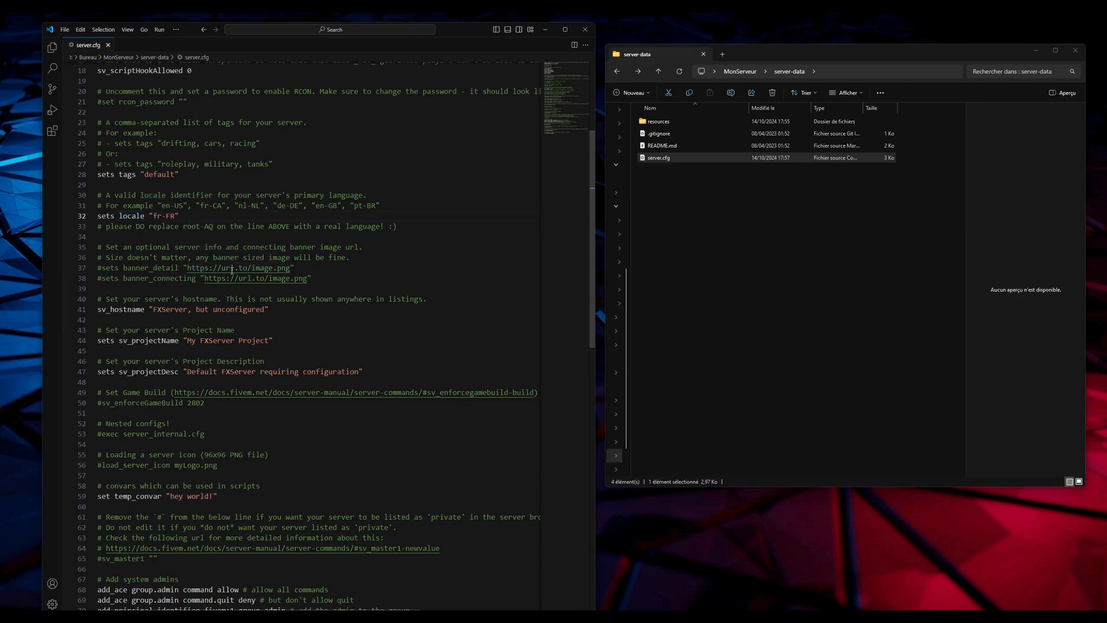
- Switch to the Cfx.re Keymaster page in the browser, complete the captcha, generate a key for the TutoYoutube server and copy it
{"action": "scroll", "coordinate": [236, 295], "scroll_direction": "down", "scroll_amount": 5}
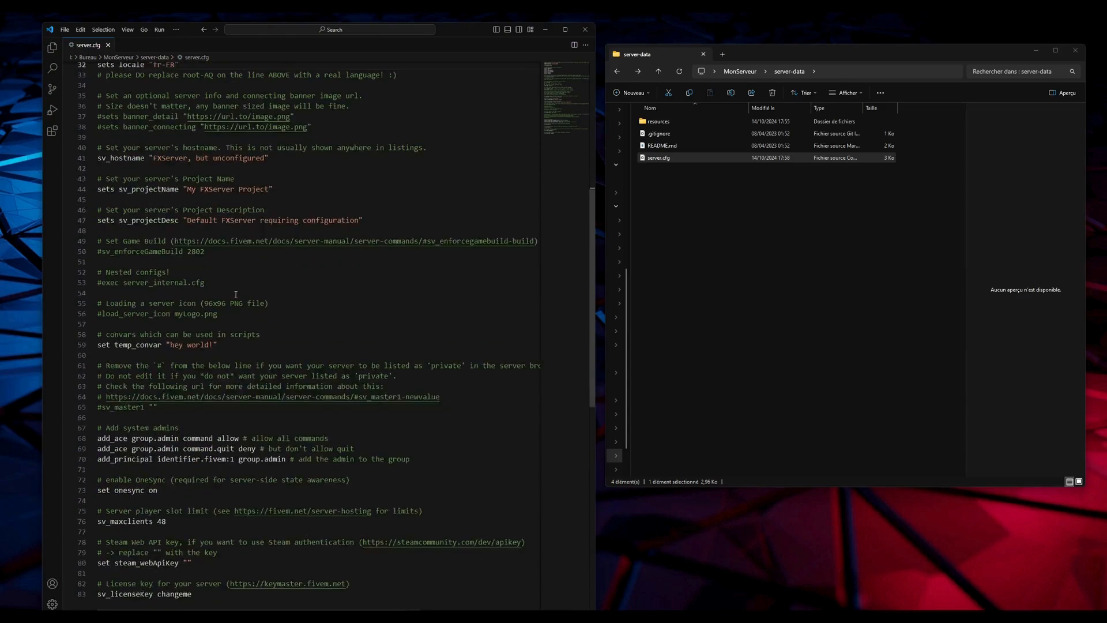
{"action": "scroll", "coordinate": [236, 295], "scroll_direction": "down", "scroll_amount": 5}
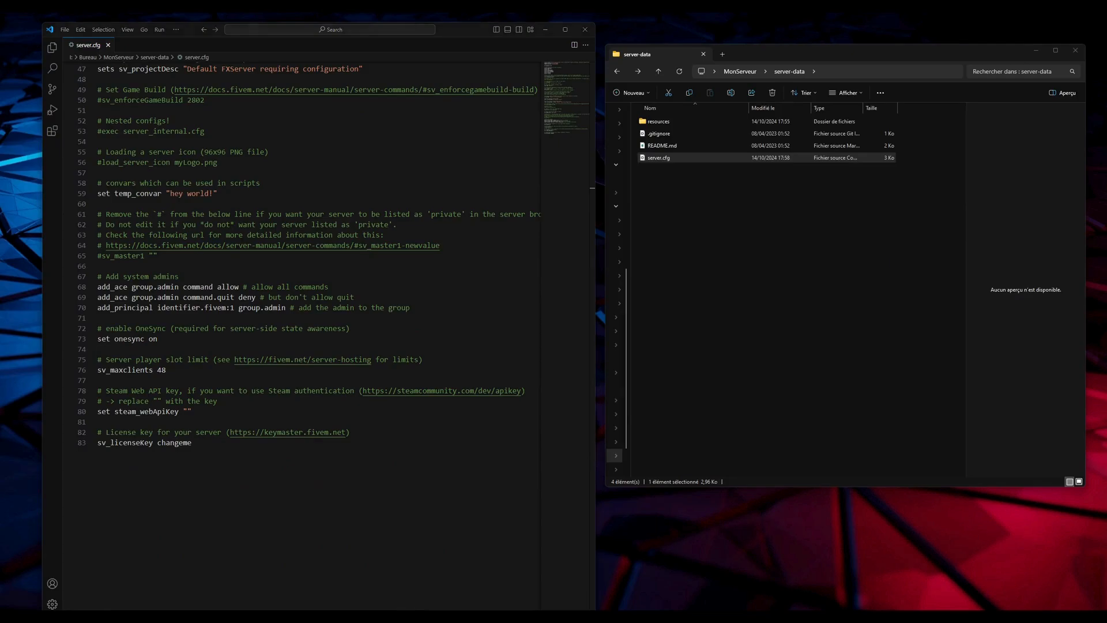
{"action": "scroll", "coordinate": [159, 411], "scroll_direction": "down", "scroll_amount": 1}
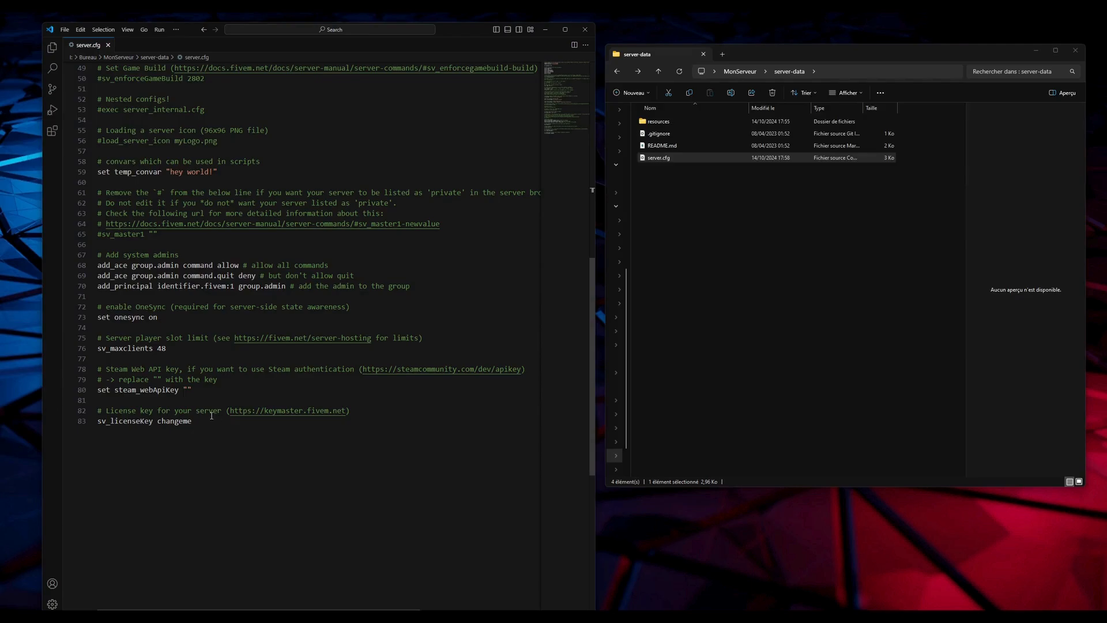
{"action": "key", "text": "alt+Tab"}
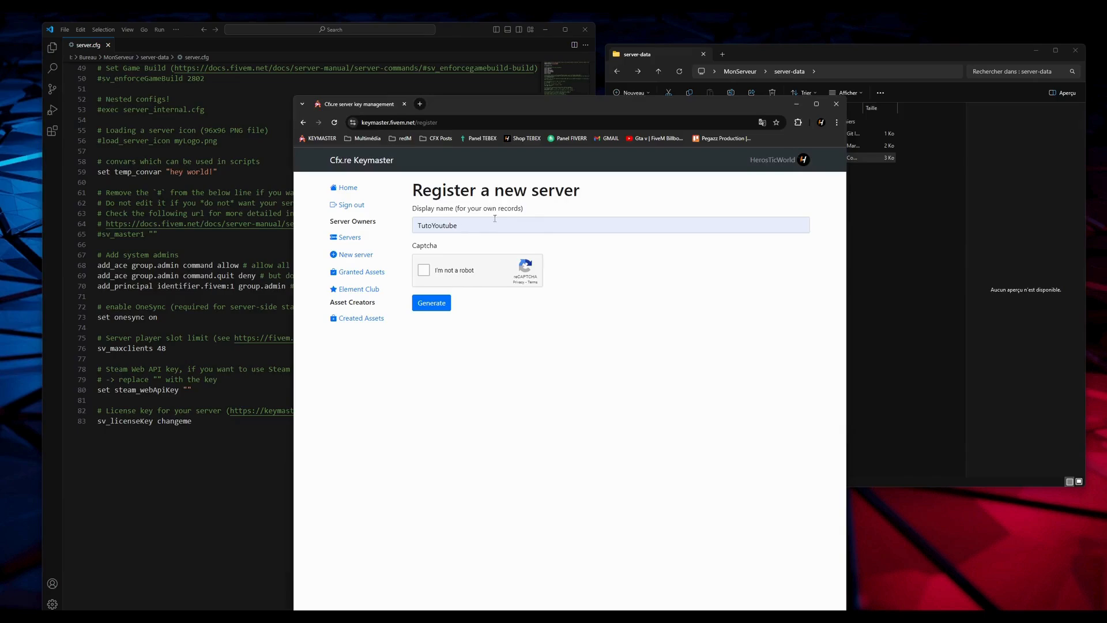
{"action": "left_click", "coordinate": [425, 270]}
{"action": "left_click", "coordinate": [436, 309]}
{"action": "left_click", "coordinate": [545, 364]}
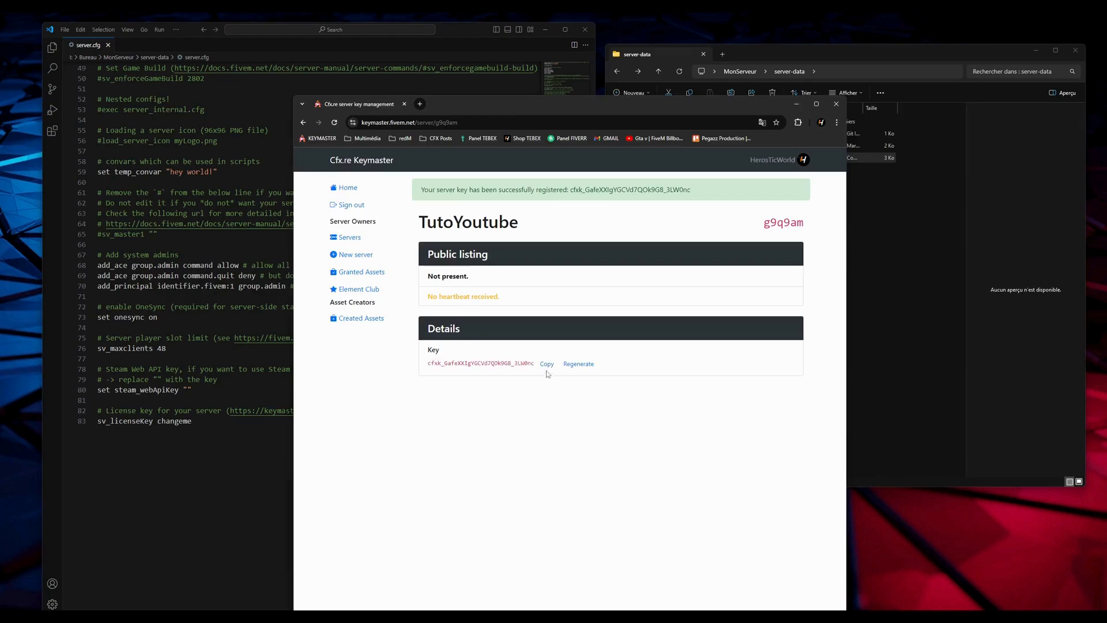
- Replace the sv_licenseKey placeholder in server.cfg with the copied licence key in double quotes and save the file
{"action": "left_click_drag", "start_coordinate": [649, 111], "coordinate": [82, 178]}
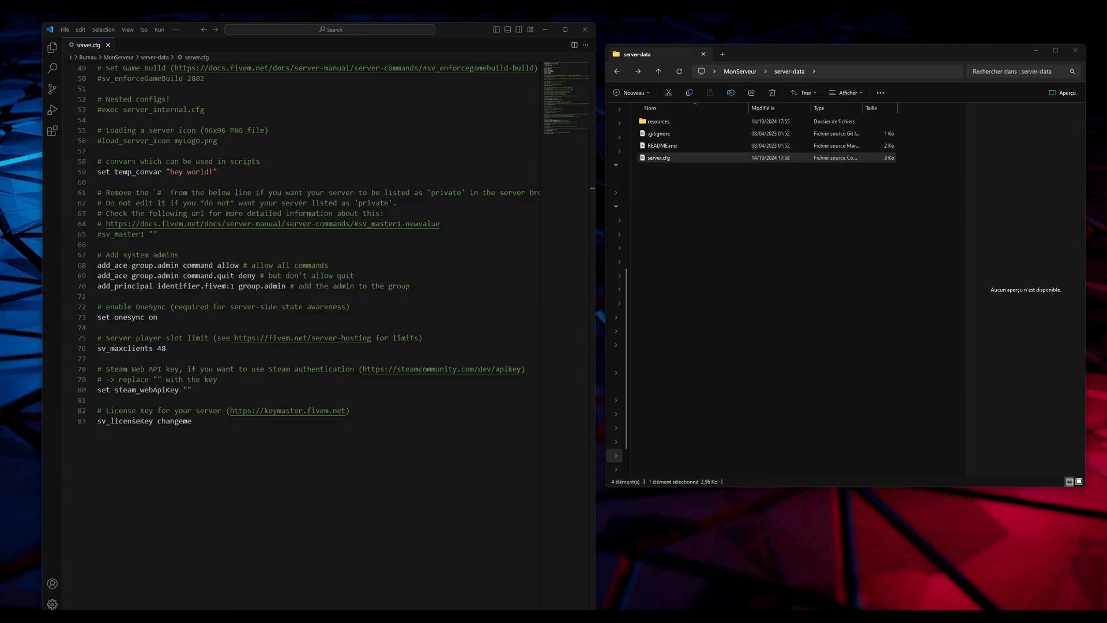
{"action": "left_click", "coordinate": [176, 420]}
{"action": "key", "text": "ctrl+v"}
{"action": "double_click", "coordinate": [166, 422]}
{"action": "type", "text": "\""}
{"action": "key", "text": "End"}
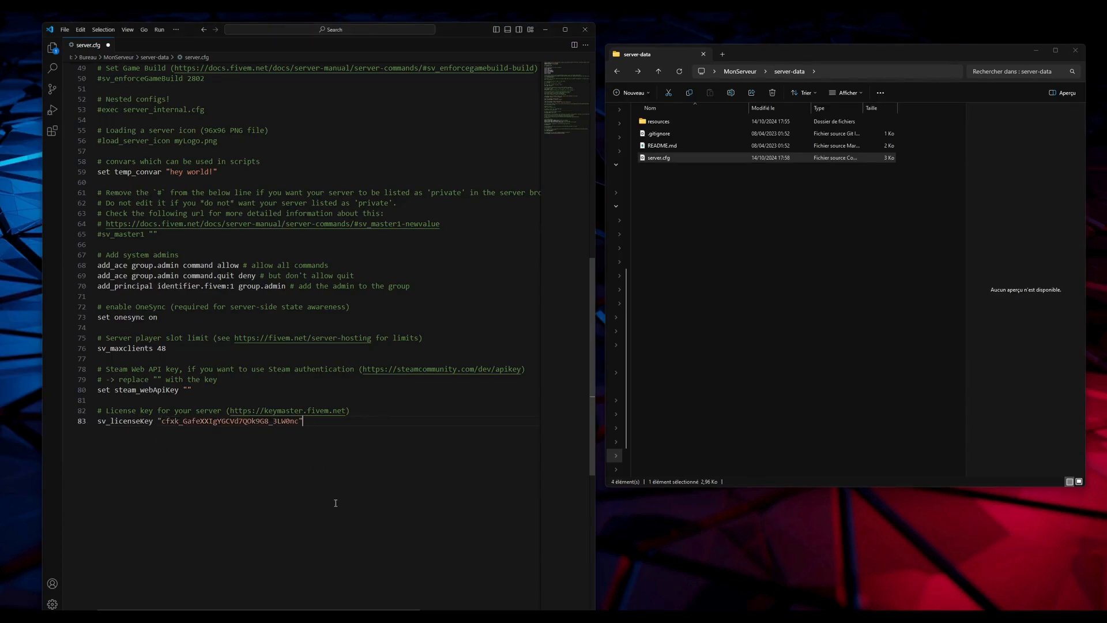
{"action": "key", "text": "ctrl+s"}
- Widen the editor window and open the documentation link from the Set Game Build comment in a maximized browser
{"action": "scroll", "coordinate": [205, 369], "scroll_direction": "up", "scroll_amount": 5}
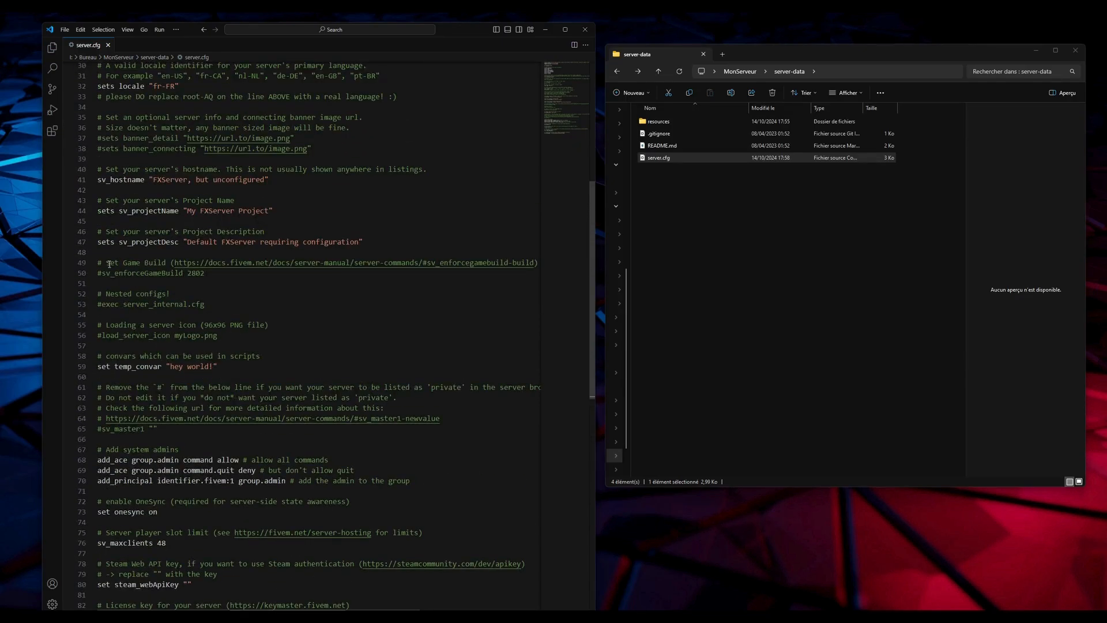
{"action": "scroll", "coordinate": [216, 299], "scroll_direction": "up", "scroll_amount": 1}
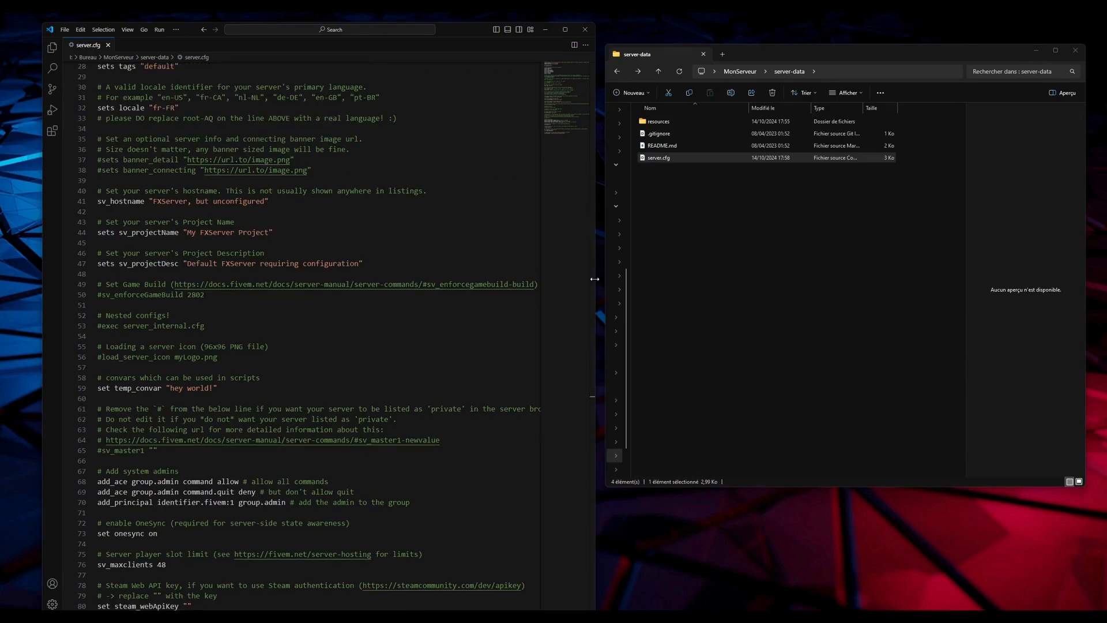
{"action": "left_click_drag", "start_coordinate": [594, 279], "coordinate": [655, 279]}
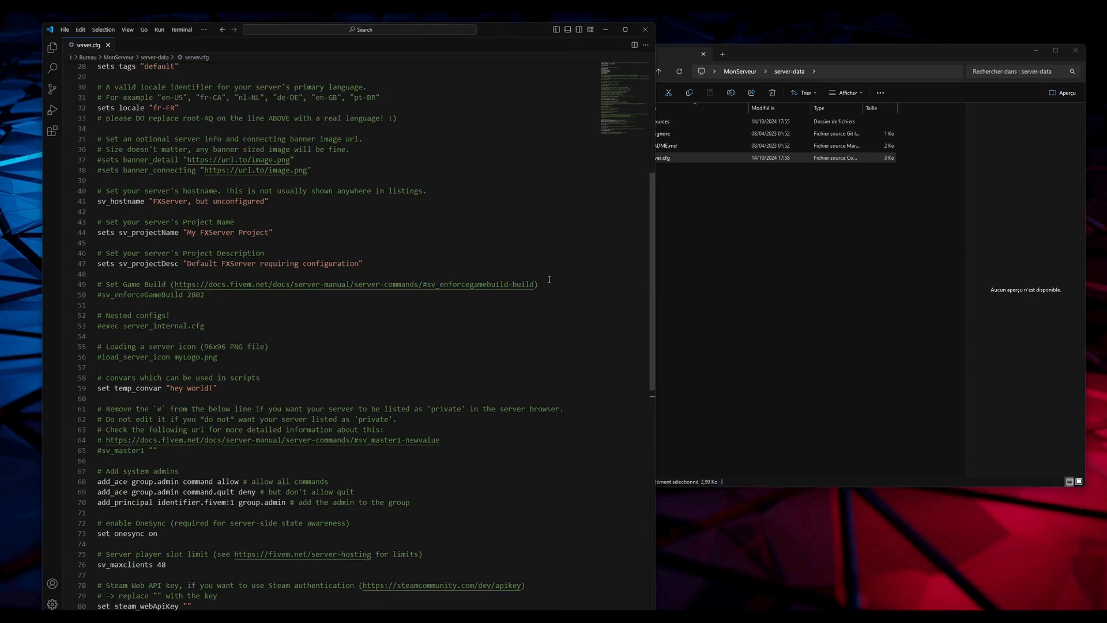
{"action": "left_click_drag", "start_coordinate": [536, 283], "coordinate": [175, 284]}
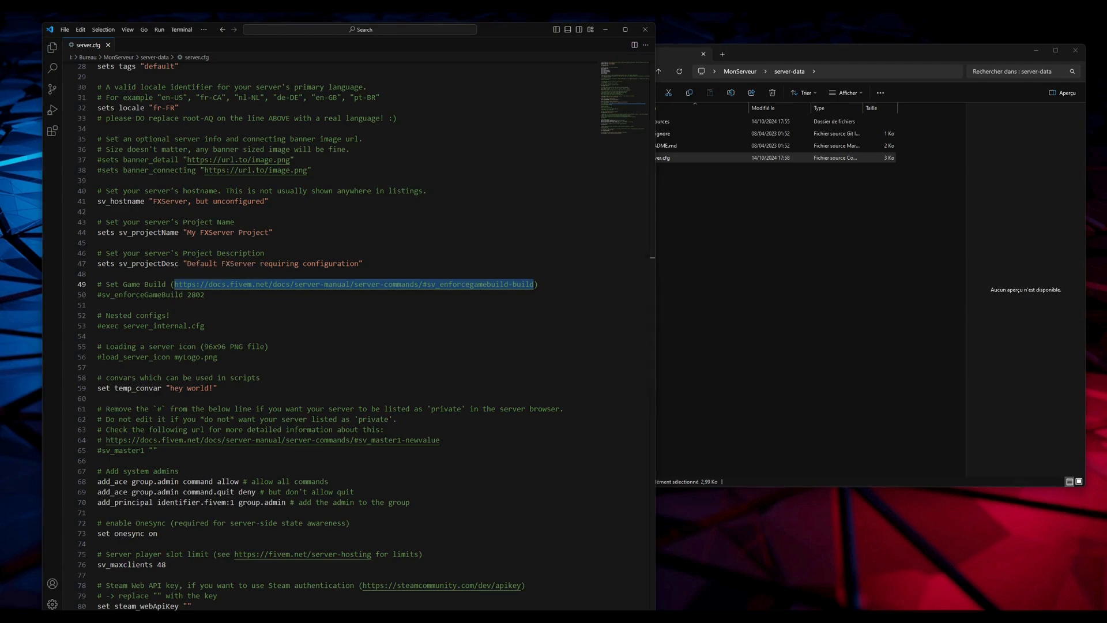
{"action": "left_click", "coordinate": [551, 286]}
{"action": "left_click_drag", "start_coordinate": [534, 284], "coordinate": [175, 284]}
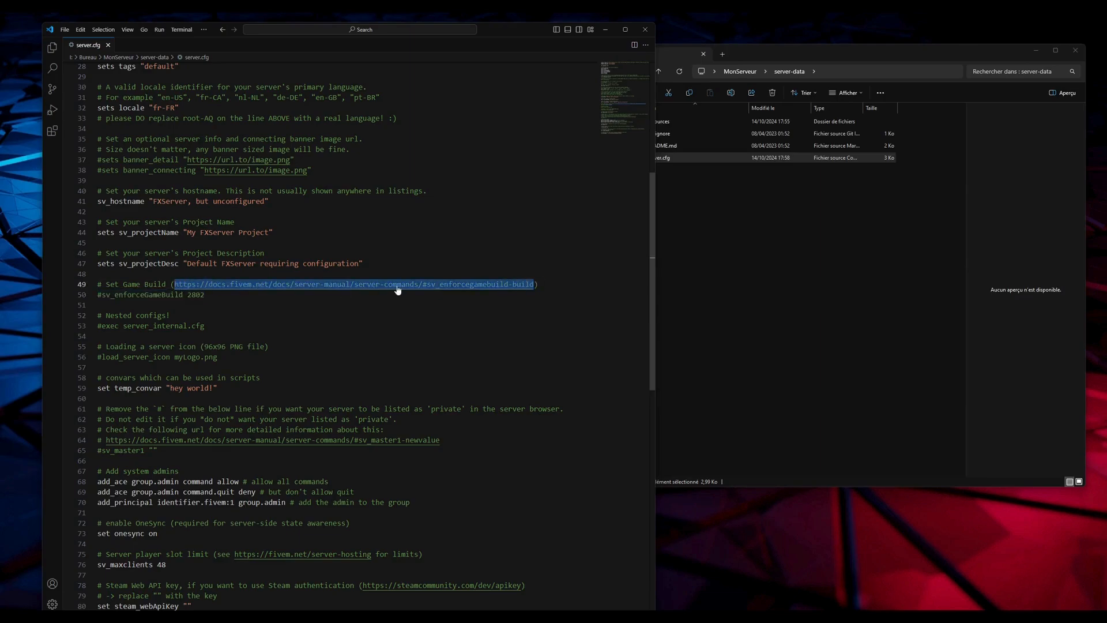
{"action": "triple_click", "coordinate": [285, 285]}
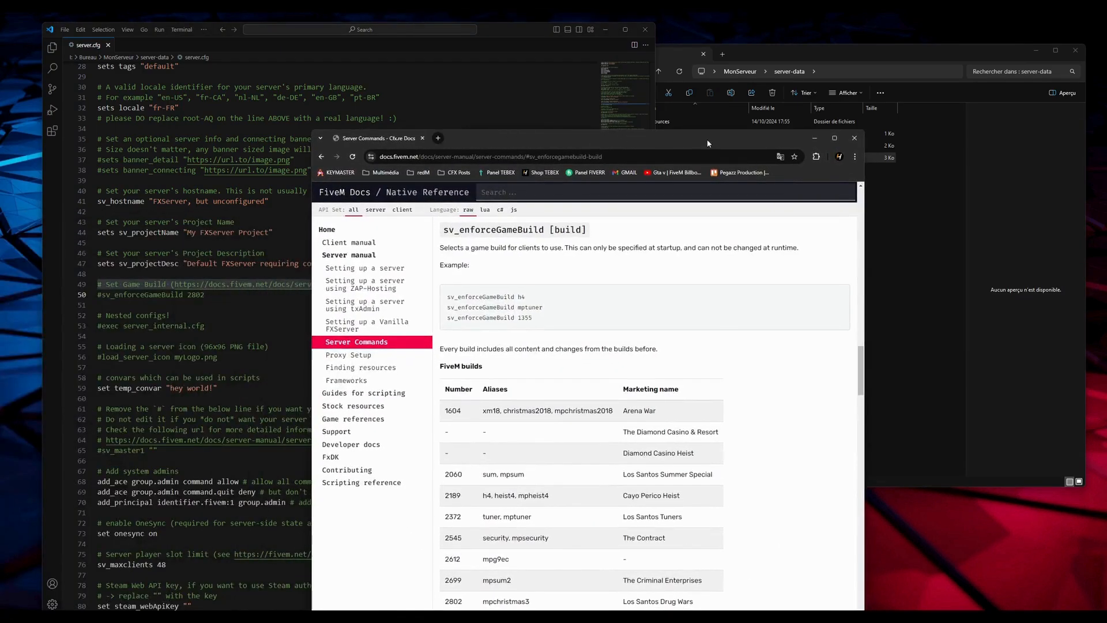
{"action": "double_click", "coordinate": [707, 140]}
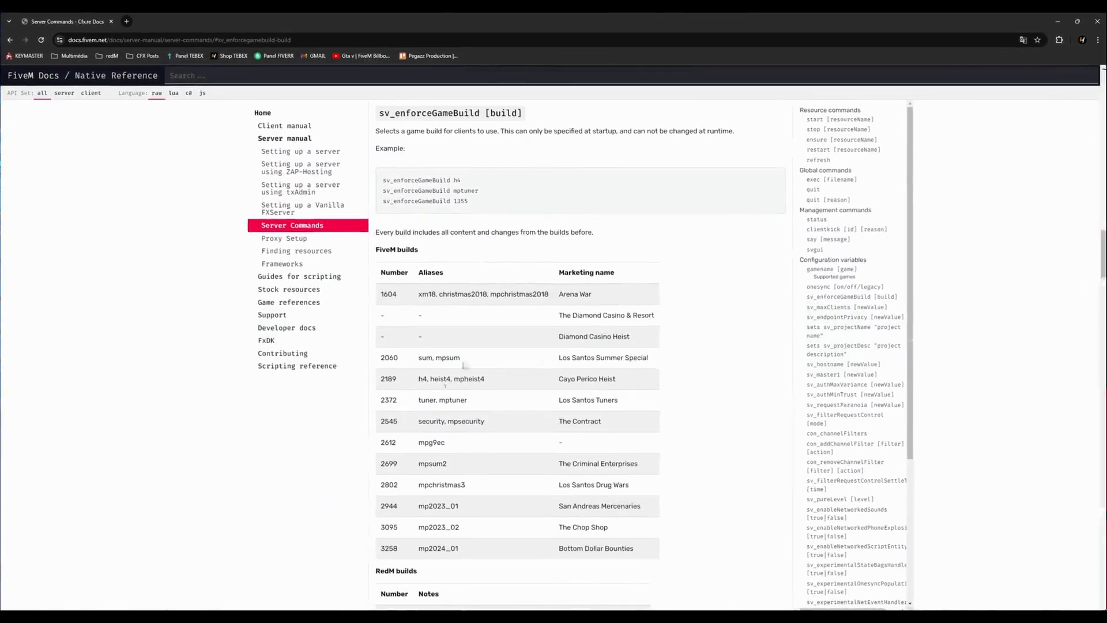
- Find the RedM builds table under sv_enforceGameBuild, copy build number 1491 and close the browser
{"action": "left_click_drag", "start_coordinate": [376, 249], "coordinate": [419, 249]}
{"action": "scroll", "coordinate": [526, 407], "scroll_direction": "down", "scroll_amount": 2}
{"action": "scroll", "coordinate": [580, 369], "scroll_direction": "up", "scroll_amount": 1}
{"action": "scroll", "coordinate": [461, 310], "scroll_direction": "down", "scroll_amount": 2}
{"action": "scroll", "coordinate": [398, 404], "scroll_direction": "up", "scroll_amount": 1}
{"action": "scroll", "coordinate": [328, 415], "scroll_direction": "down", "scroll_amount": 2}
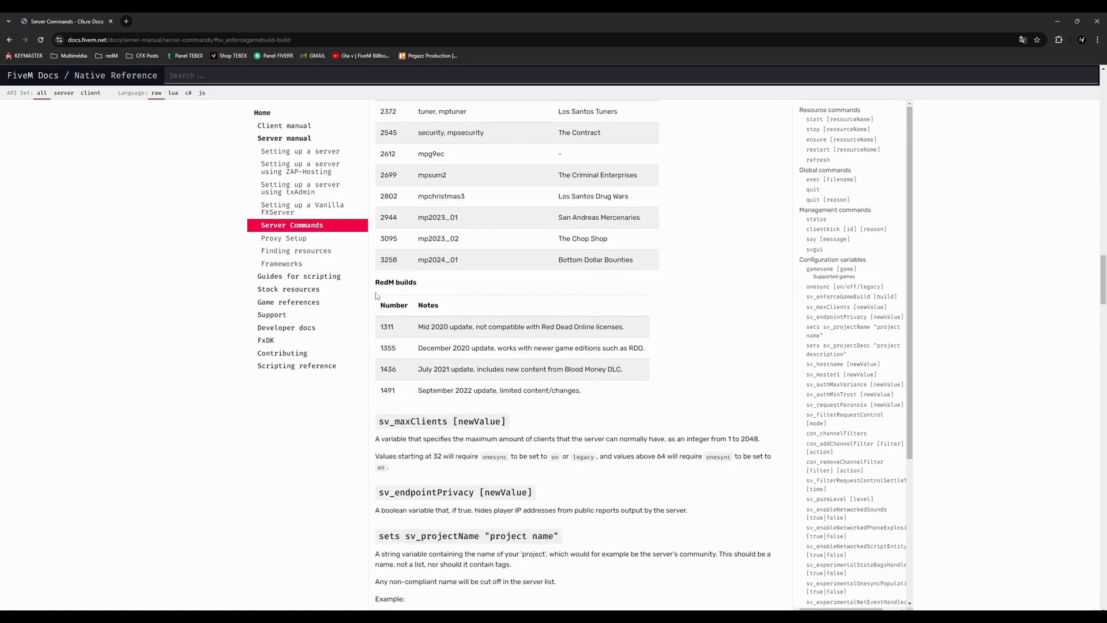
{"action": "left_click_drag", "start_coordinate": [431, 281], "coordinate": [376, 282]}
{"action": "double_click", "coordinate": [386, 400]}
{"action": "key", "text": "ctrl+c"}
{"action": "left_click", "coordinate": [1097, 22]}
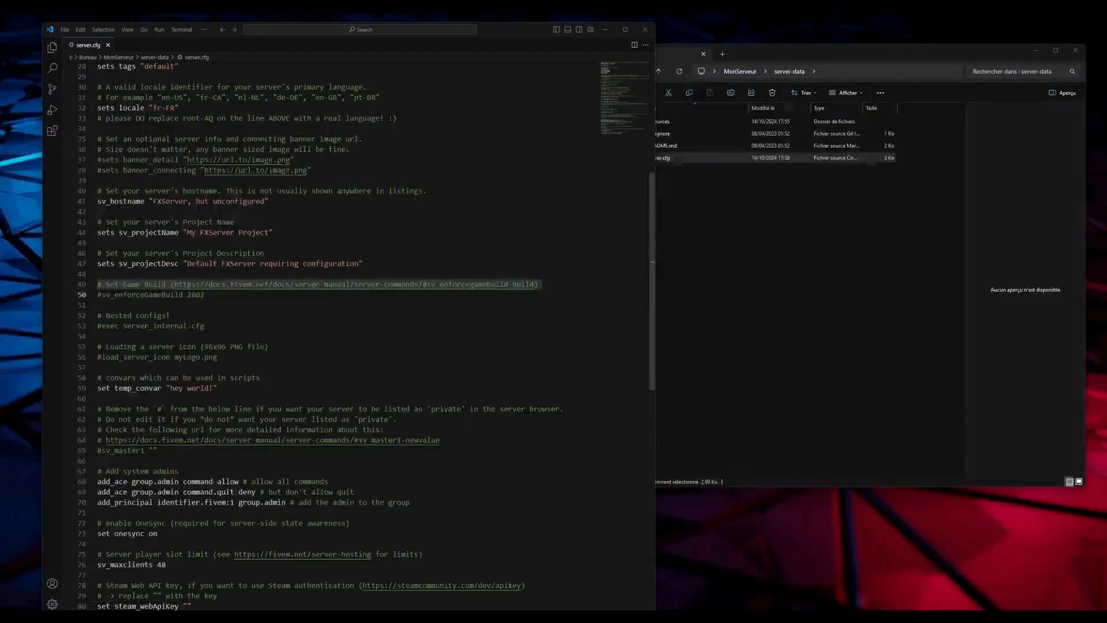
- Set sv_enforceGameBuild to 1491, uncomment its line and save server.cfg
{"action": "double_click", "coordinate": [191, 295]}
{"action": "key", "text": "ctrl+v"}
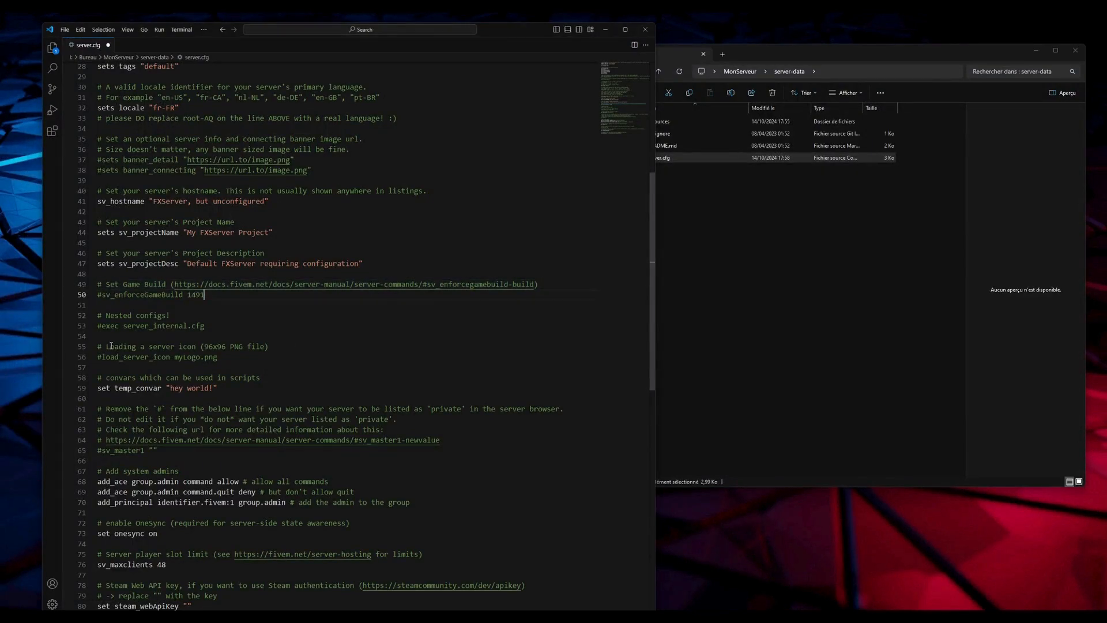
{"action": "left_click", "coordinate": [102, 295]}
{"action": "key", "text": "BackSpace"}
{"action": "key", "text": "ctrl+s"}
- Change the sessionmanager resource line in server.cfg to ensure sessionmanager-rdr3, save the file and close the editor
{"action": "scroll", "coordinate": [254, 270], "scroll_direction": "up", "scroll_amount": 2}
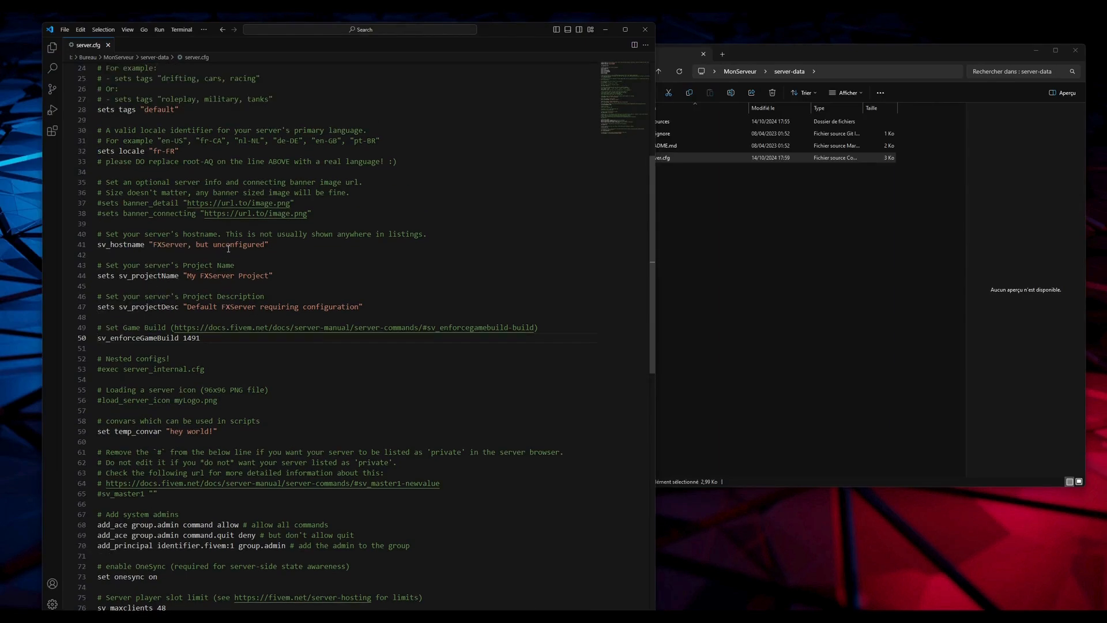
{"action": "scroll", "coordinate": [229, 249], "scroll_direction": "up", "scroll_amount": 8}
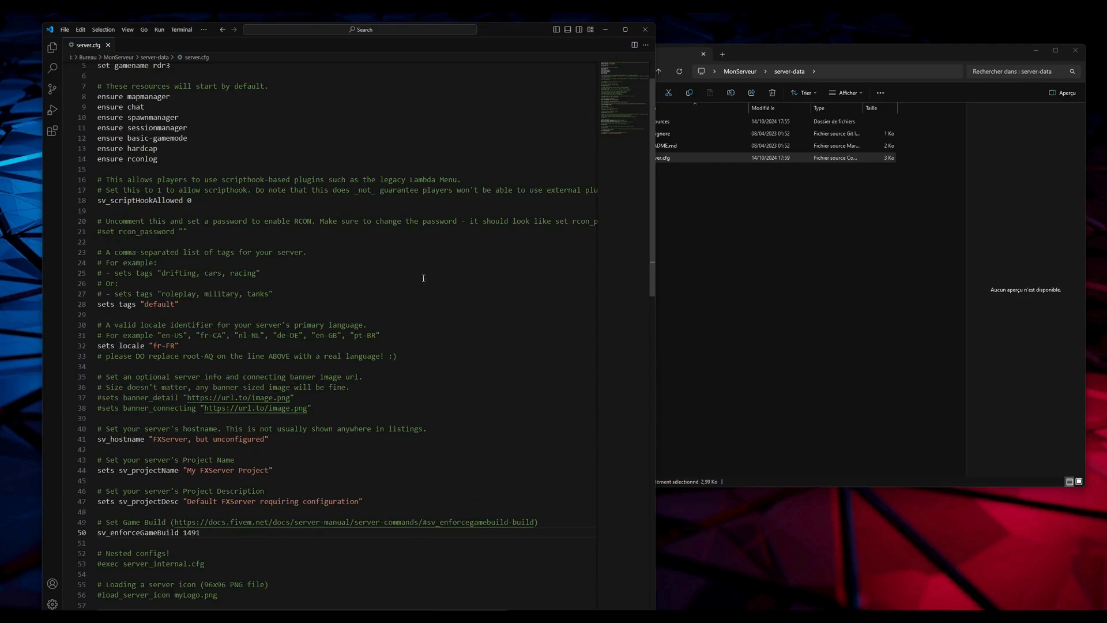
{"action": "scroll", "coordinate": [251, 243], "scroll_direction": "up", "scroll_amount": 2}
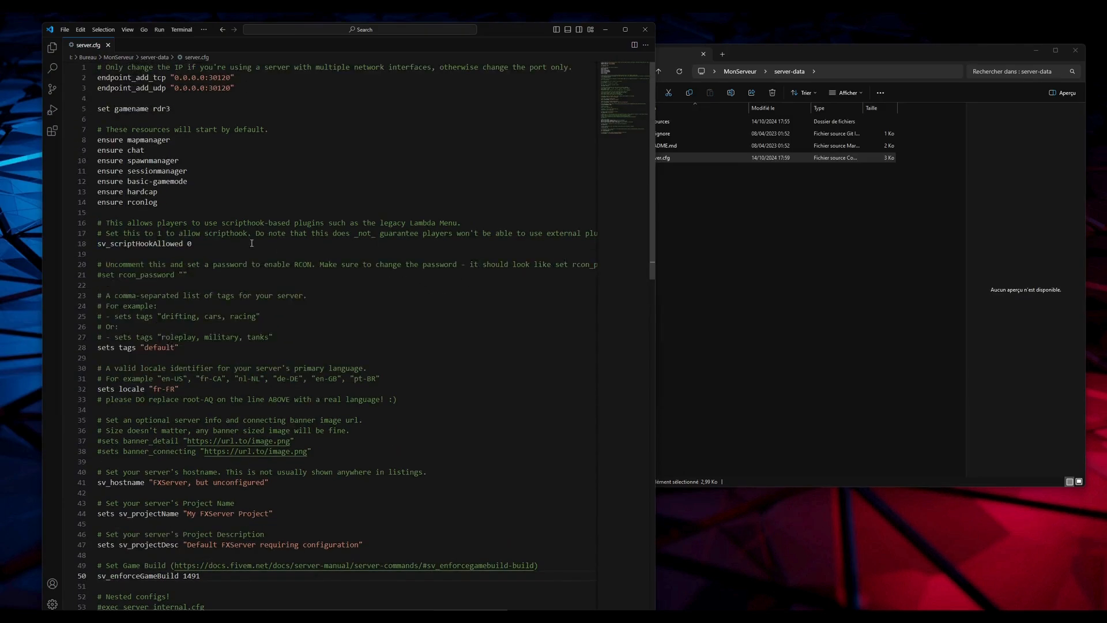
{"action": "left_click", "coordinate": [219, 169]}
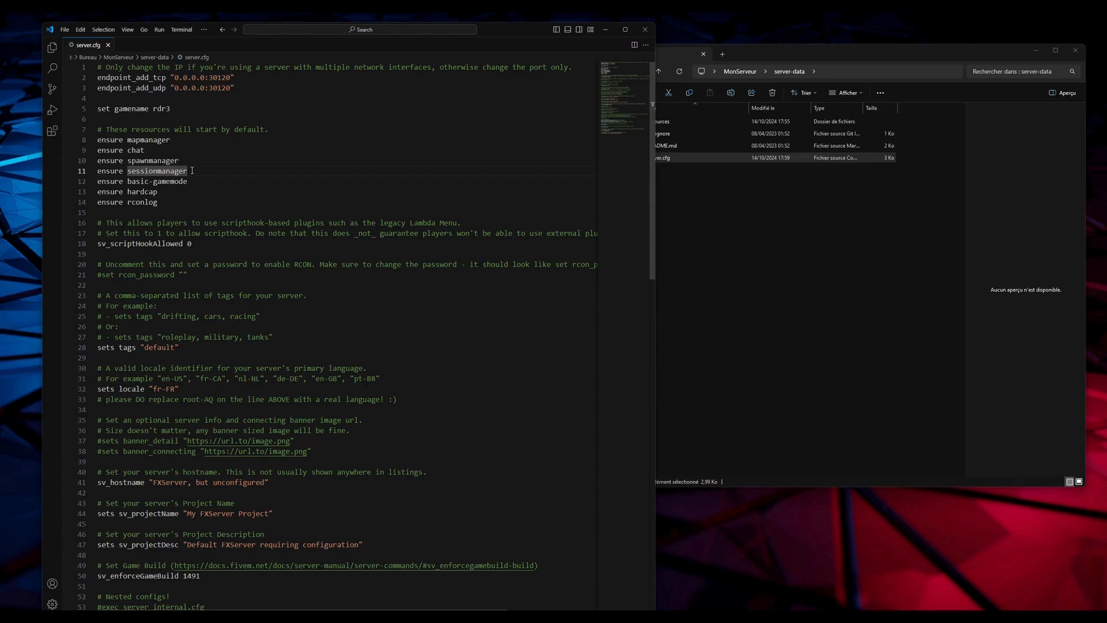
{"action": "type", "text": "-"}
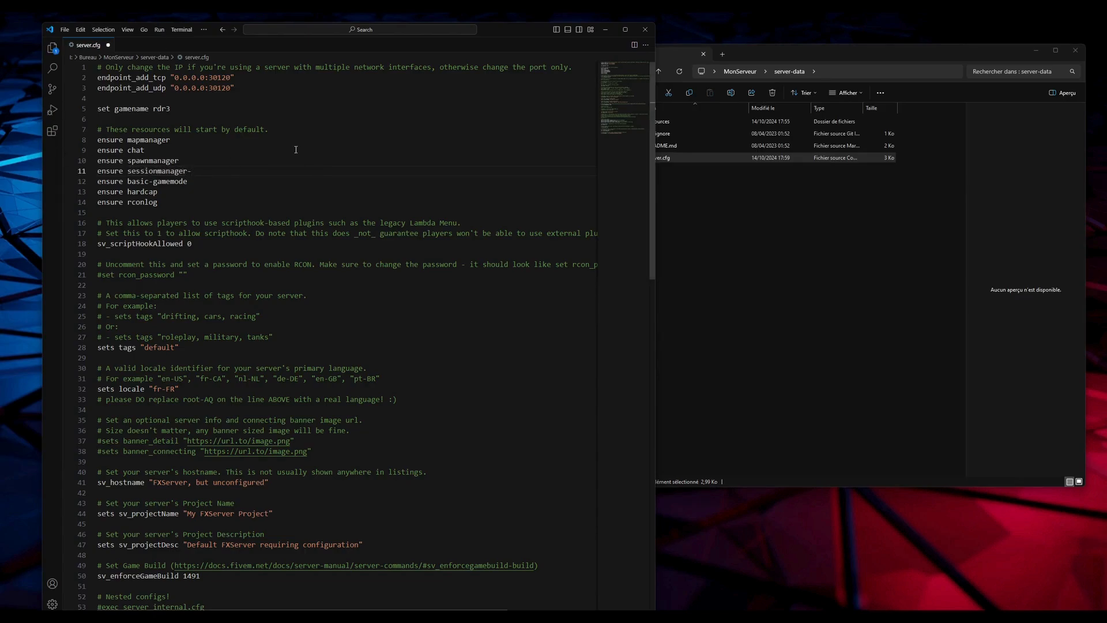
{"action": "type", "text": "rdr3"}
{"action": "key", "text": "ctrl+s"}
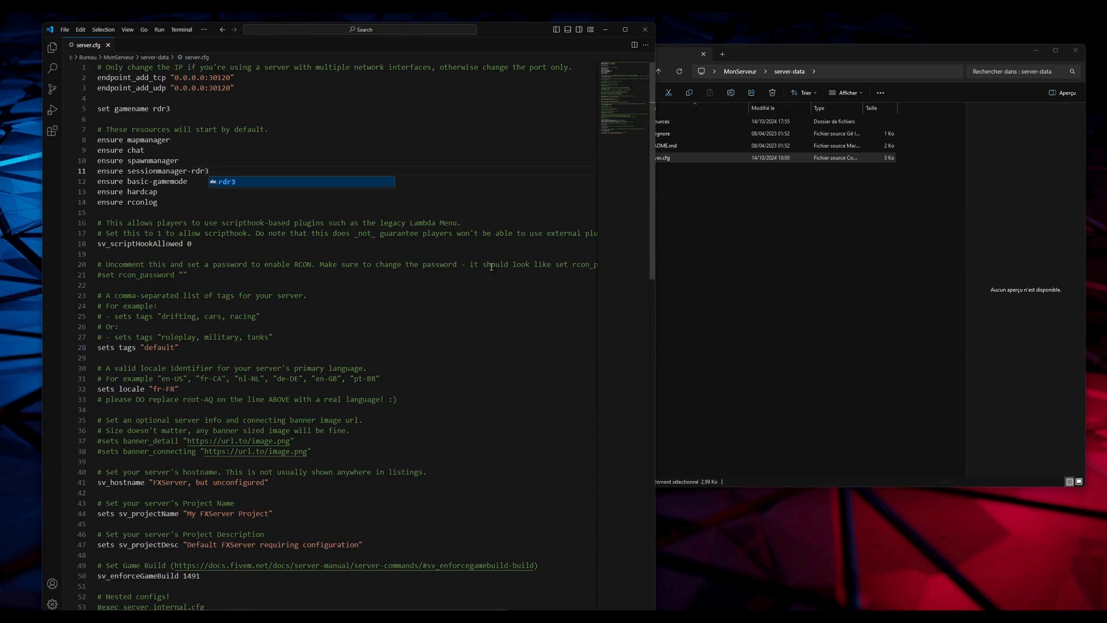
{"action": "left_click", "coordinate": [215, 156]}
{"action": "left_click", "coordinate": [646, 30]}
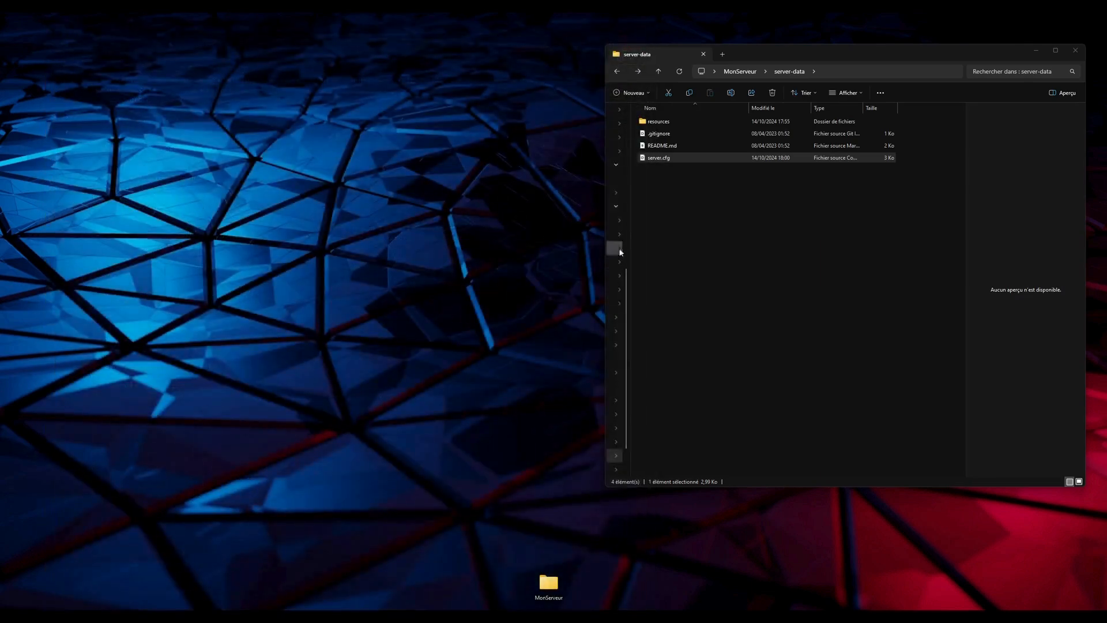
- Centre the file window on the desktop and create a text document named start.txt in the server-data folder
{"action": "left_click_drag", "start_coordinate": [822, 52], "coordinate": [518, 108]}
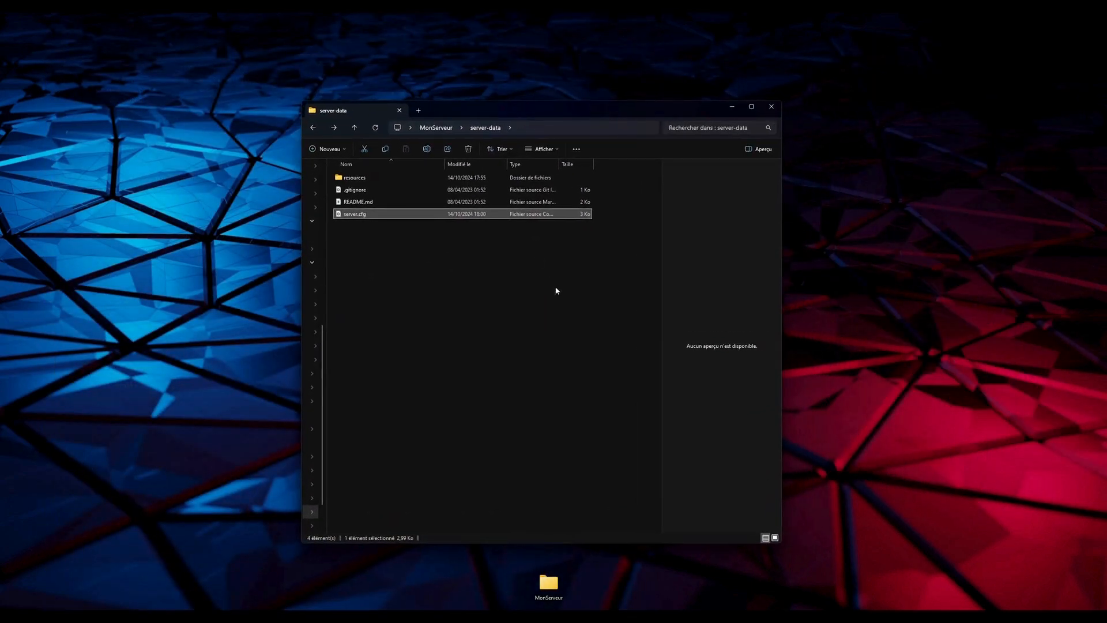
{"action": "left_click", "coordinate": [429, 291]}
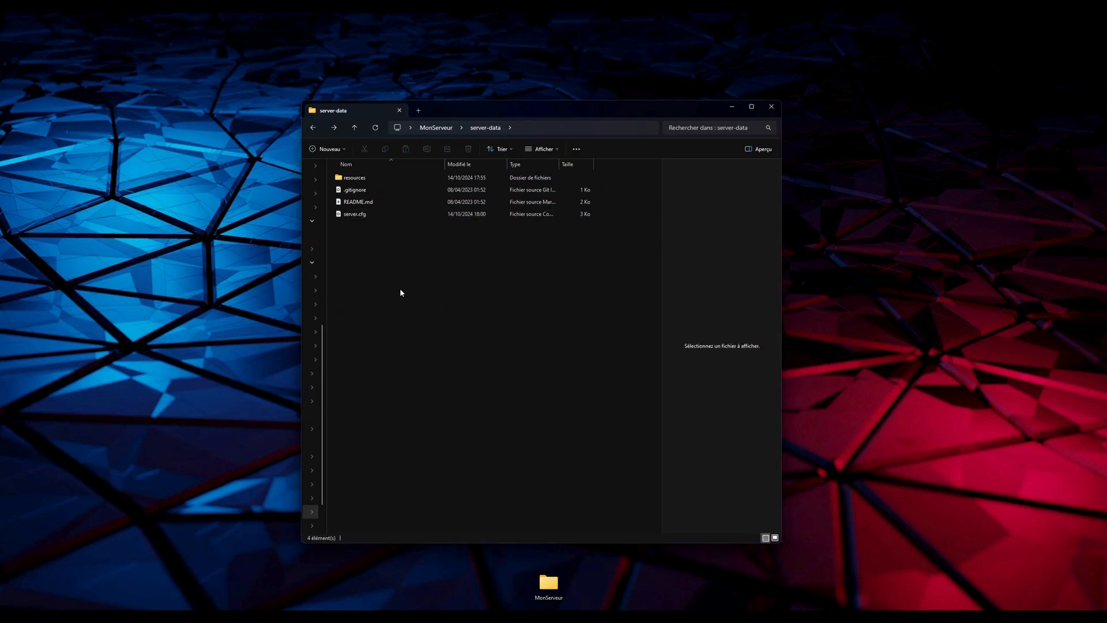
{"action": "right_click", "coordinate": [400, 290]}
{"action": "mouse_move", "coordinate": [478, 360]}
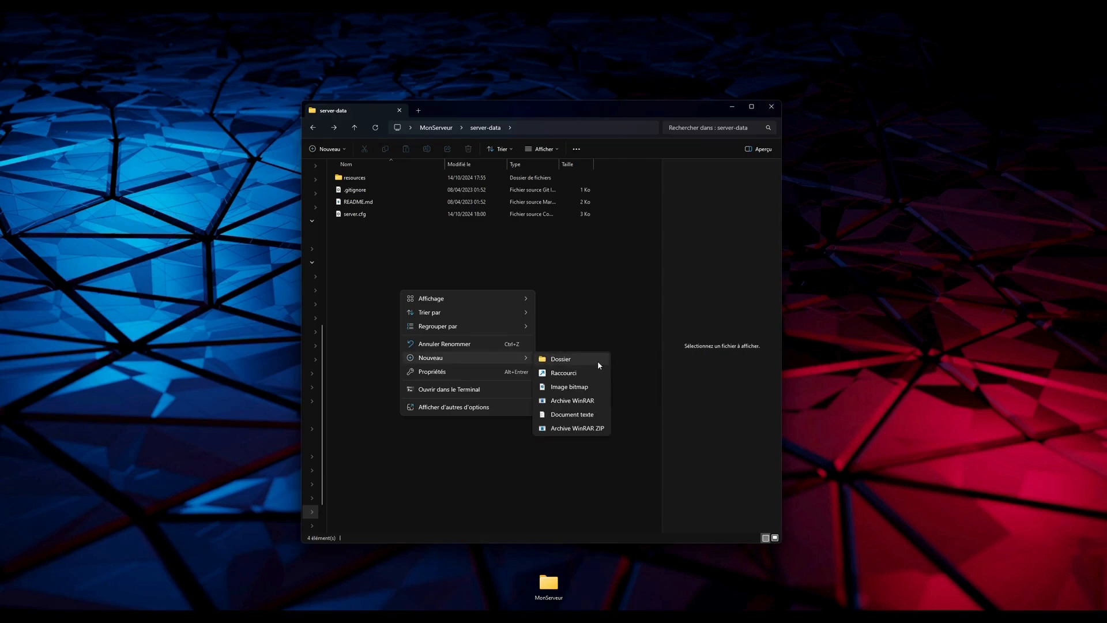
{"action": "left_click", "coordinate": [574, 414]}
{"action": "type", "text": "start"}
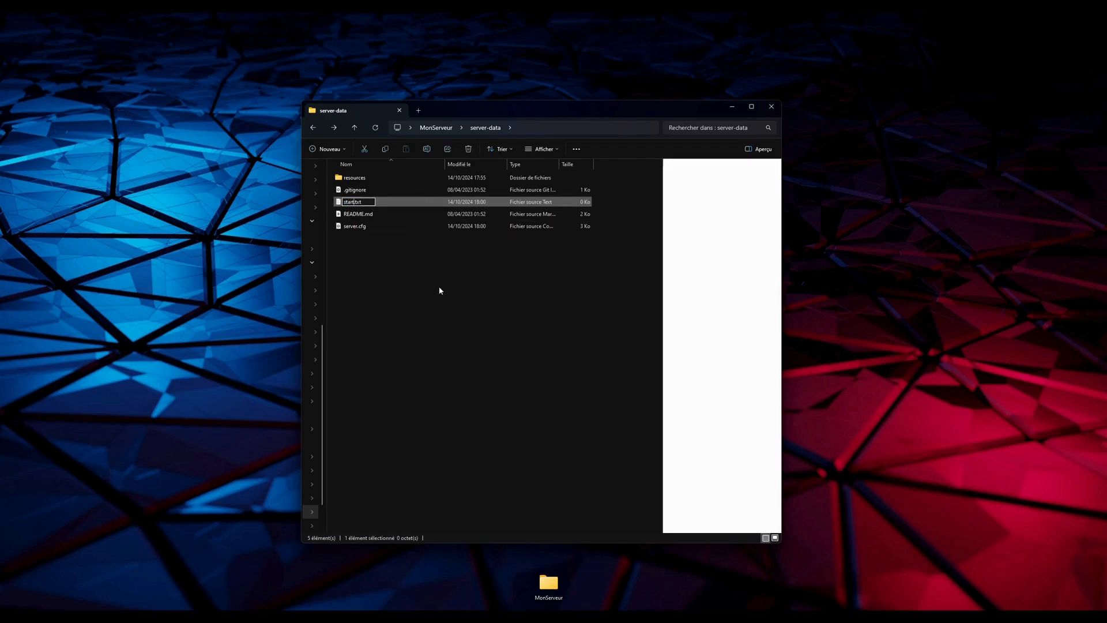
{"action": "left_click", "coordinate": [354, 241]}
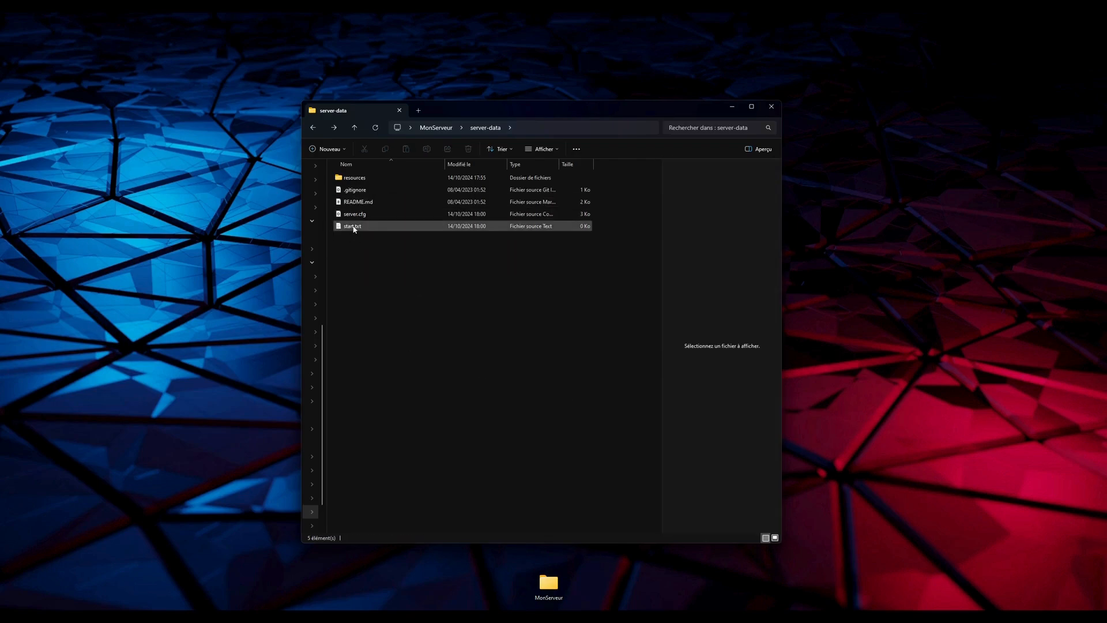
- Open start.txt in Visual Studio Code and move the file window clear of the editor
{"action": "left_click", "coordinate": [353, 227]}
{"action": "right_click", "coordinate": [354, 227]}
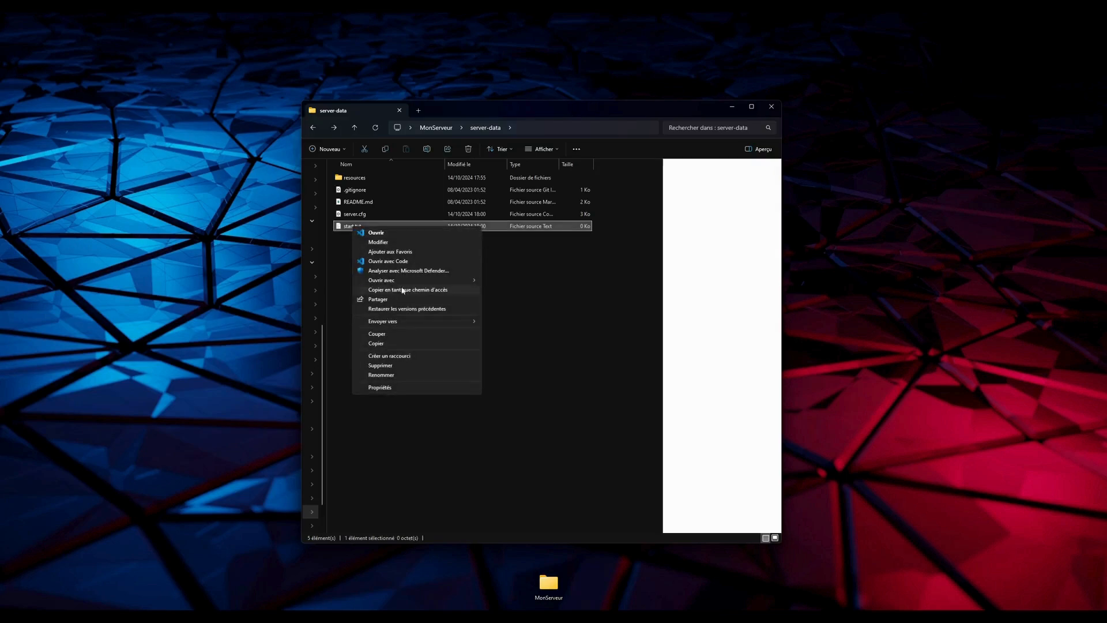
{"action": "left_click", "coordinate": [407, 259]}
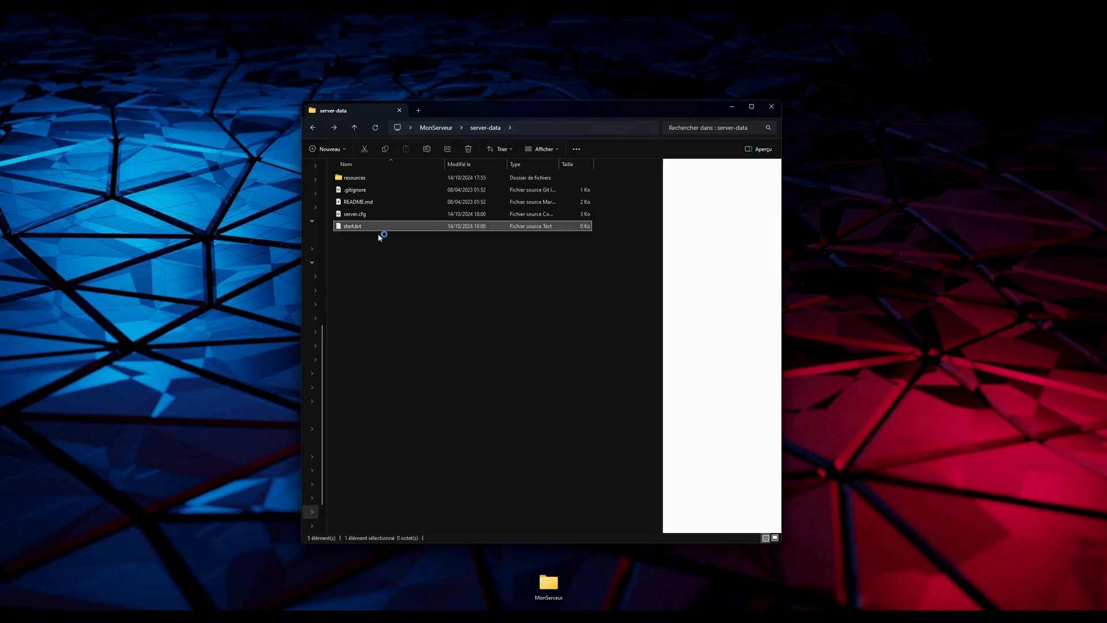
{"action": "left_click_drag", "start_coordinate": [684, 117], "coordinate": [970, 89]}
- Go to the server-files folder of MonServeur, locate FXServer.exe and copy the folder's path
{"action": "left_click", "coordinate": [598, 97]}
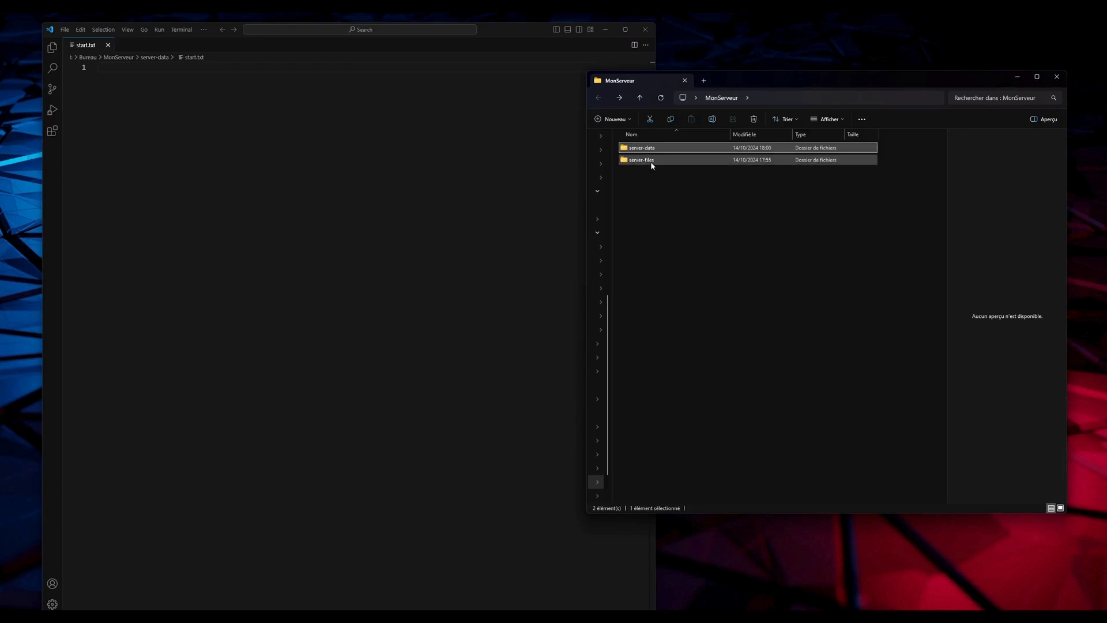
{"action": "double_click", "coordinate": [642, 160]}
{"action": "scroll", "coordinate": [689, 231], "scroll_direction": "down", "scroll_amount": 8}
{"action": "scroll", "coordinate": [687, 247], "scroll_direction": "down", "scroll_amount": 10}
{"action": "left_click", "coordinate": [643, 329]}
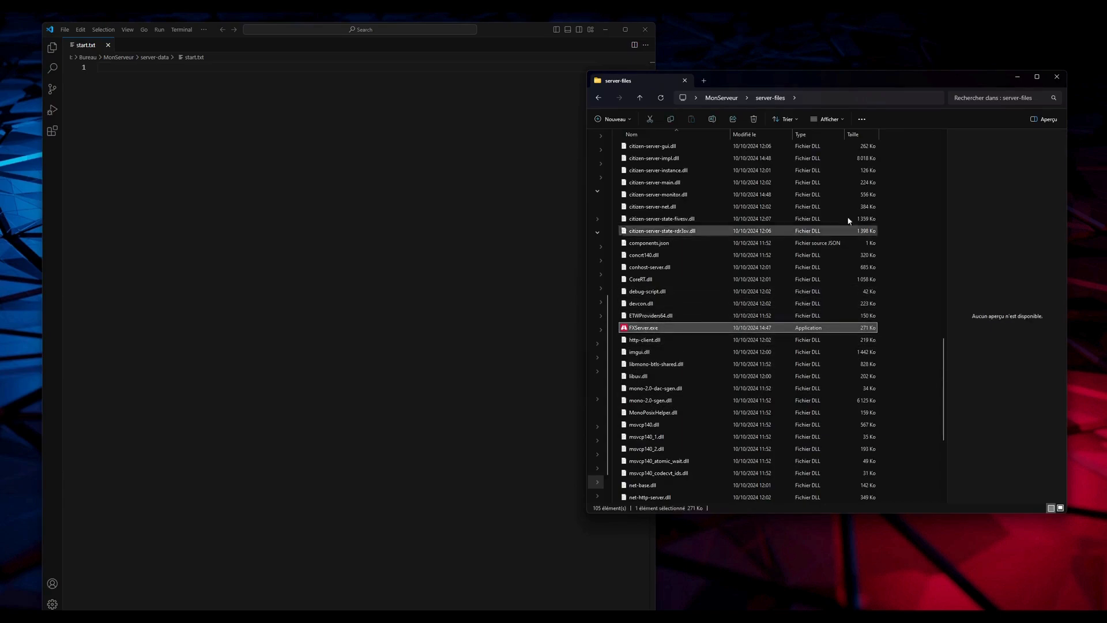
{"action": "left_click", "coordinate": [843, 97]}
{"action": "key", "text": "ctrl+c"}
{"action": "left_click", "coordinate": [802, 84]}
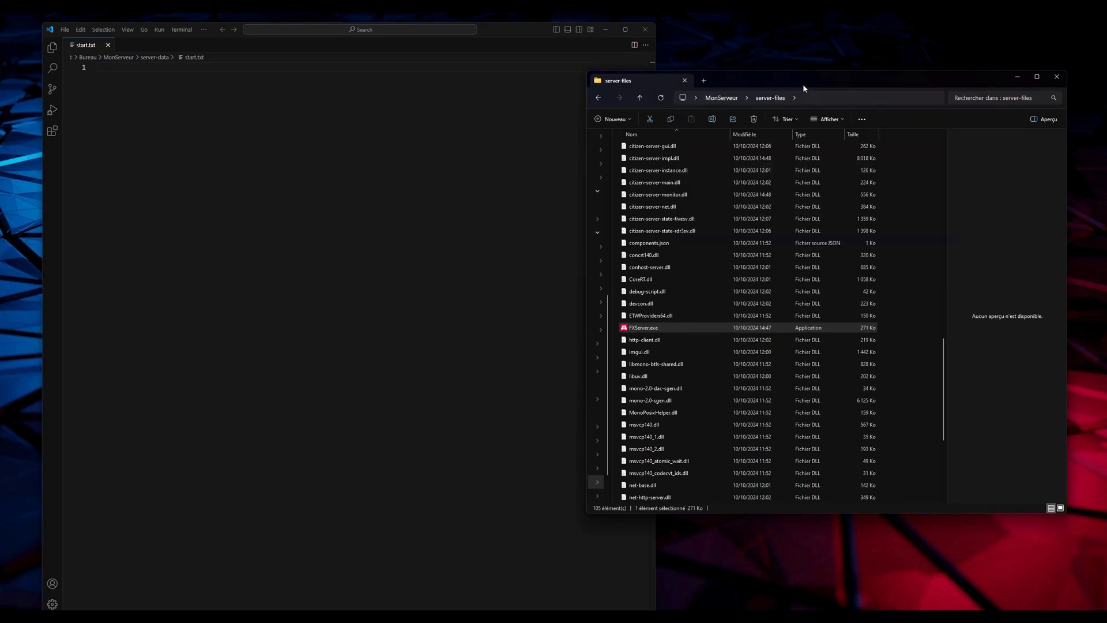
- Paste the server-files path I:\Bureau\MonServeur\server-files on each of the first two lines of start.txt
{"action": "left_click", "coordinate": [120, 68]}
{"action": "key", "text": "ctrl+v"}
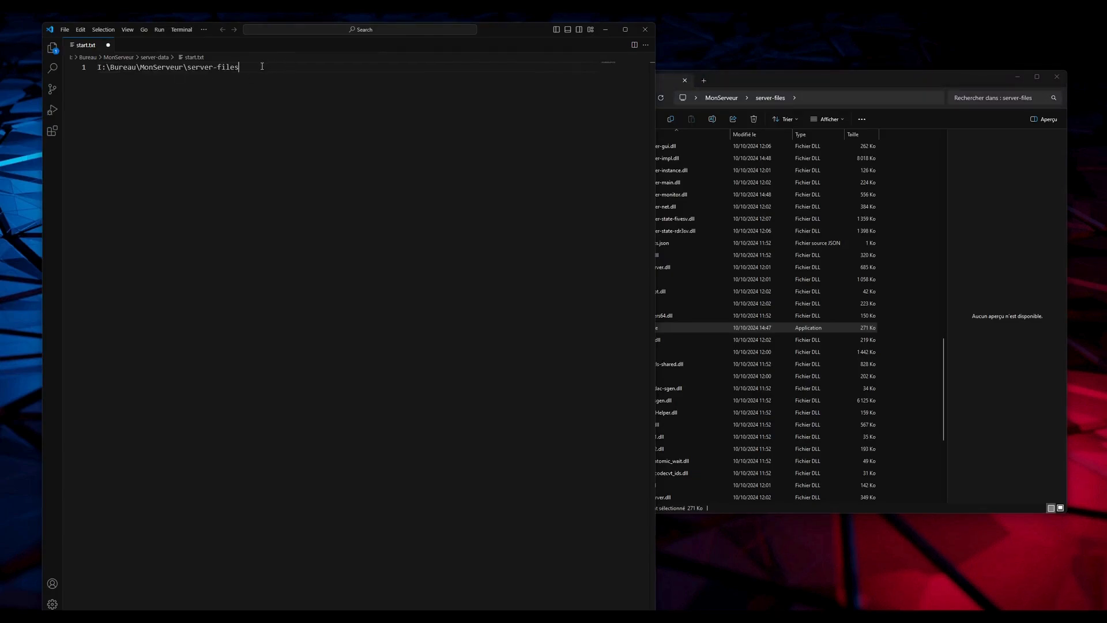
{"action": "key", "text": "Return"}
{"action": "key", "text": "ctrl+v"}
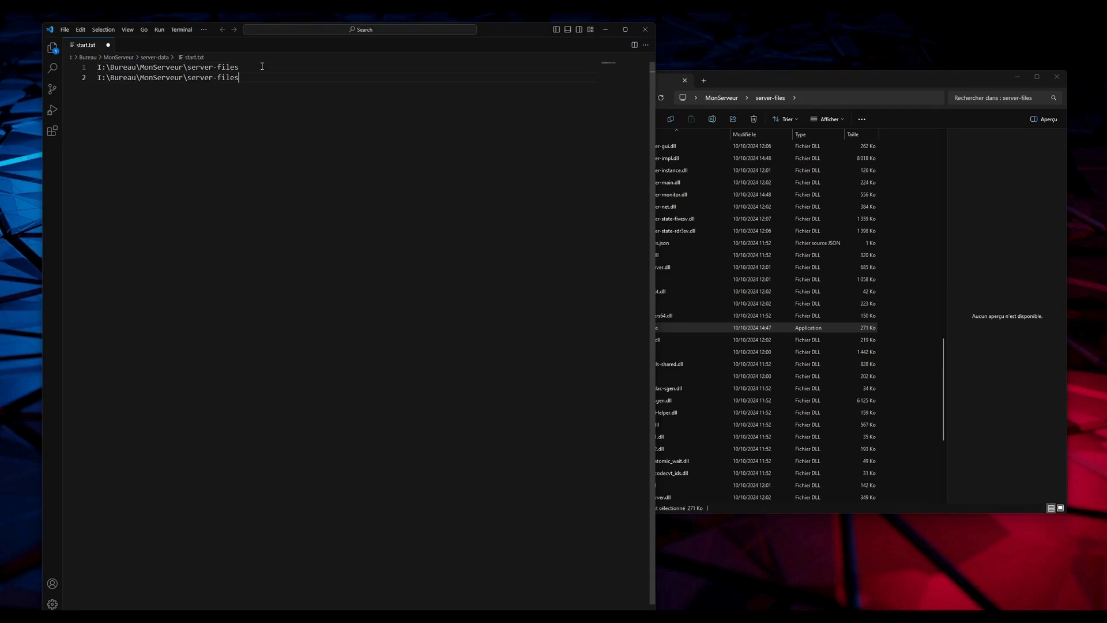
- Append \FXServer.exe +exec server.cfg to the path on line 2, save start.txt and close the editor
{"action": "type", "text": "\\FXServer.exe +exec"}
{"action": "type", "text": "server.cfg"}
{"action": "key", "text": "ctrl+s"}
{"action": "left_click", "coordinate": [645, 29]}
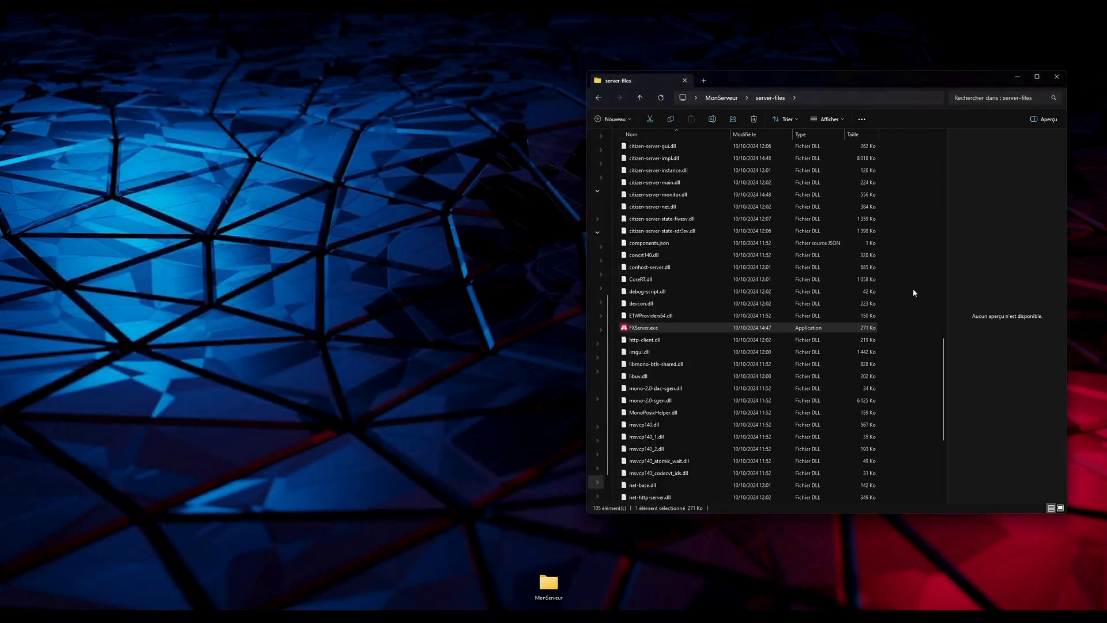
- Return to the server-data folder, re-centre its window and rename start.txt to start.bat, accepting the extension change
{"action": "scroll", "coordinate": [917, 290], "scroll_direction": "up", "scroll_amount": 15}
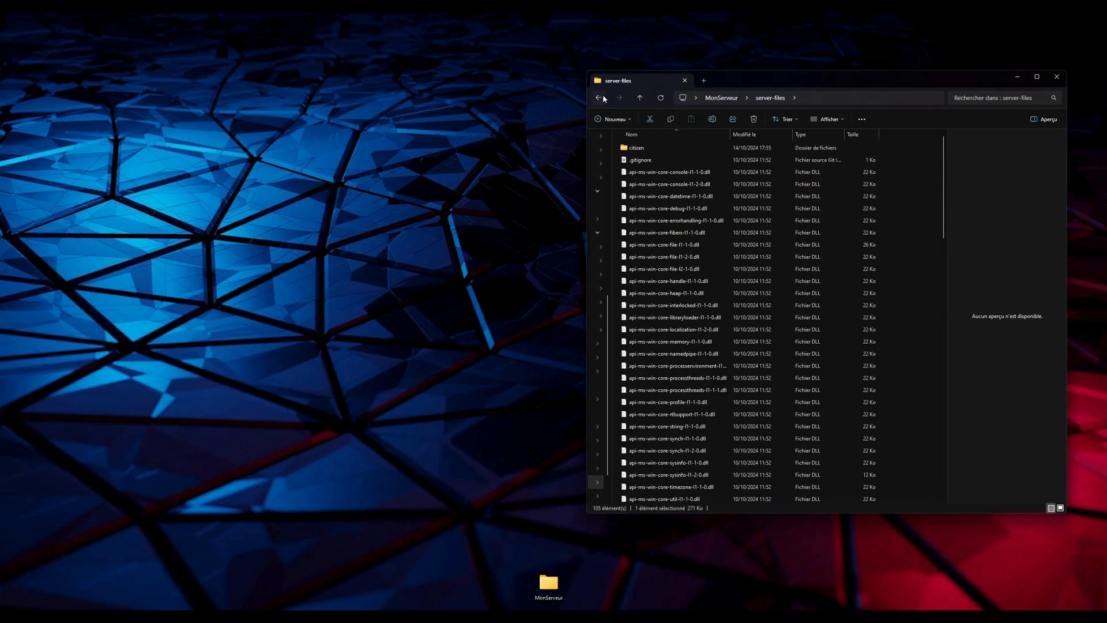
{"action": "left_click", "coordinate": [600, 99]}
{"action": "double_click", "coordinate": [646, 147]}
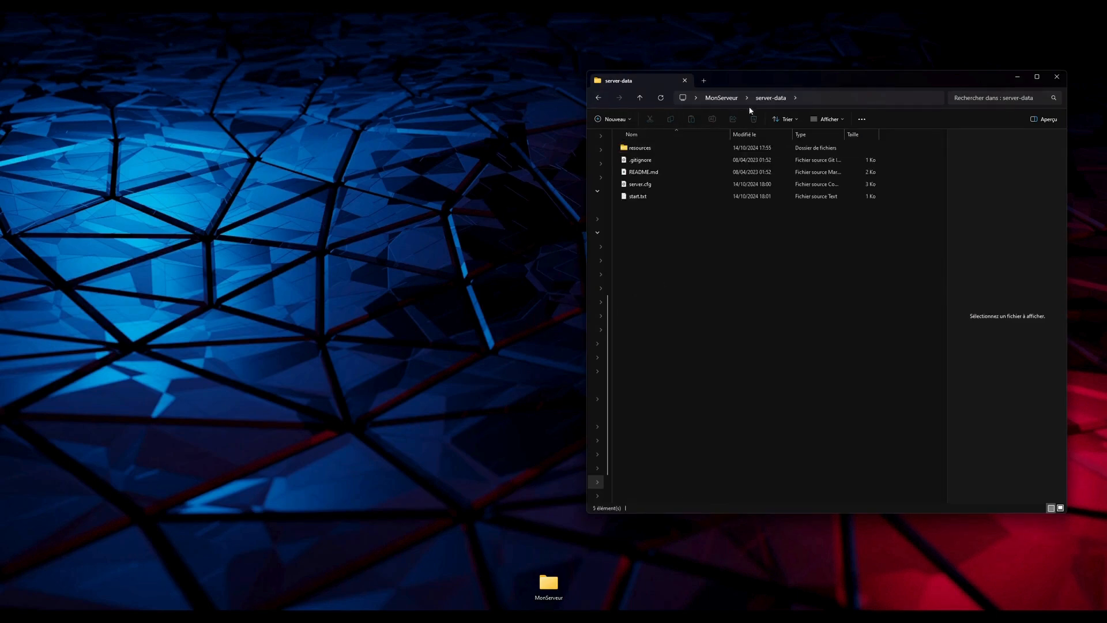
{"action": "left_click_drag", "start_coordinate": [800, 74], "coordinate": [512, 60]}
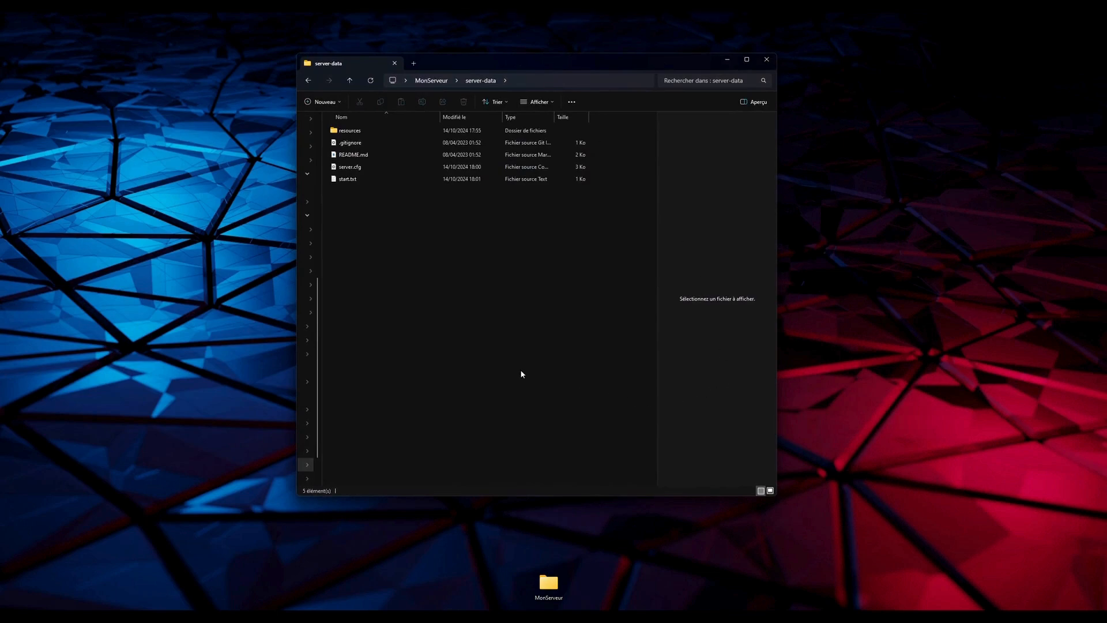
{"action": "left_click", "coordinate": [358, 178]}
{"action": "left_click", "coordinate": [359, 179]}
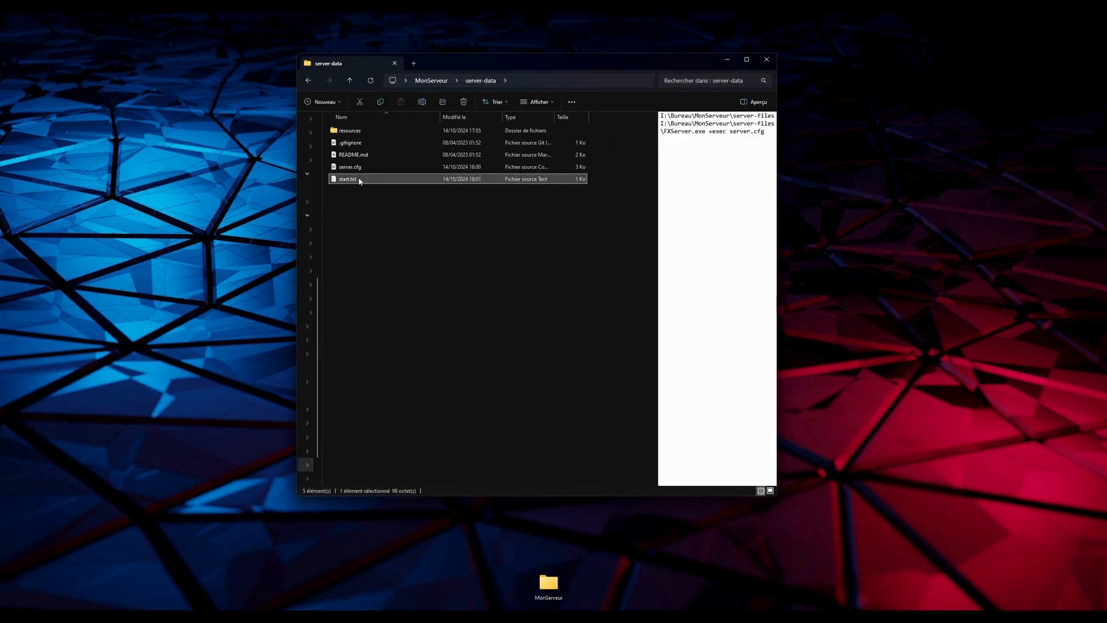
{"action": "double_click", "coordinate": [358, 178]}
{"action": "type", "text": "bat"}
{"action": "key", "text": "Return"}
{"action": "key", "text": "Return"}
{"action": "left_click", "coordinate": [499, 265]}
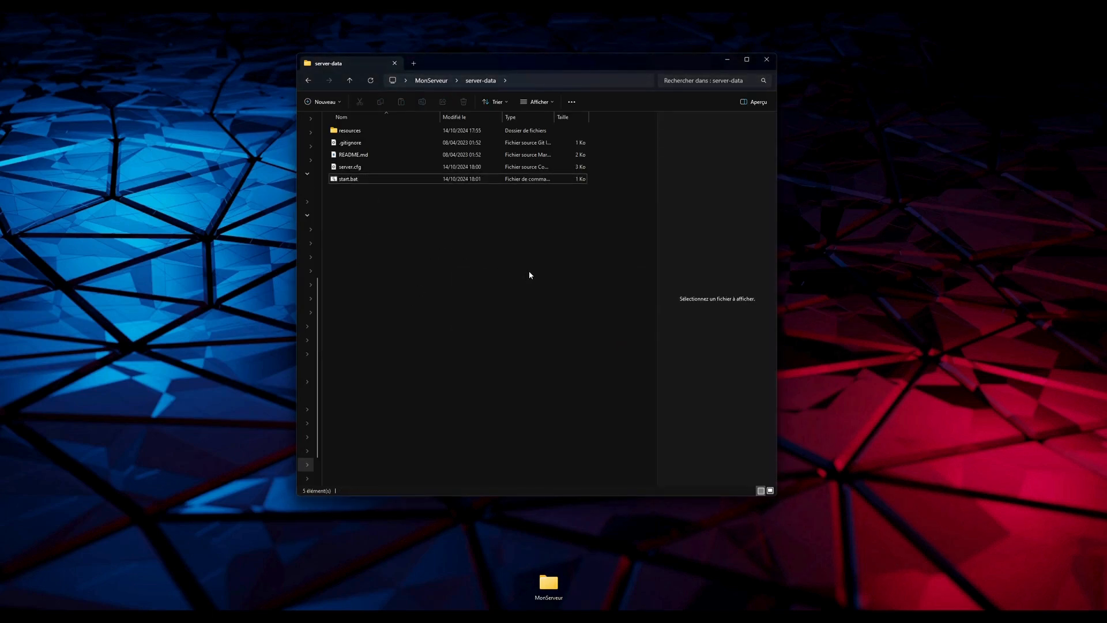
- Bring up the XAMPP Control Panel, check the MySQL module's status and log, and minimize the panel
{"action": "left_click", "coordinate": [1020, 615]}
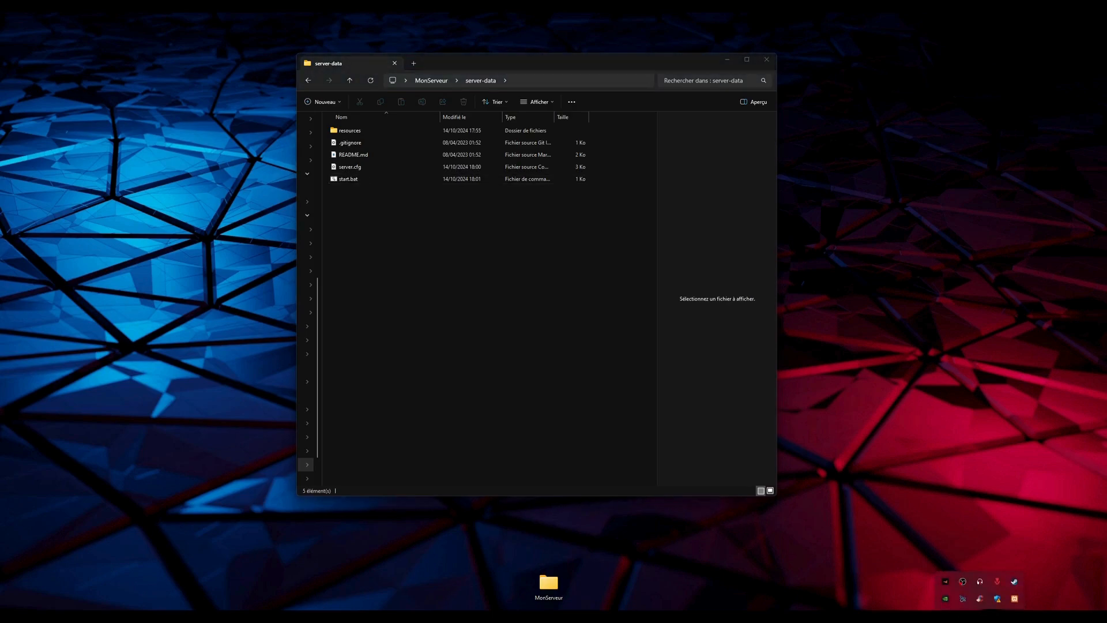
{"action": "left_click", "coordinate": [1016, 600]}
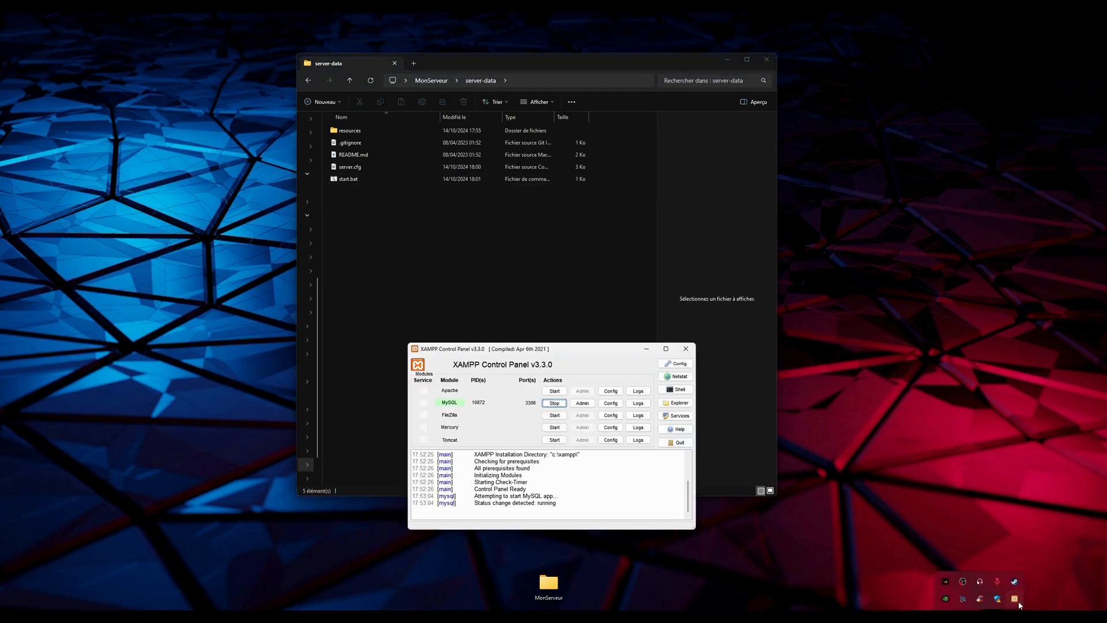
{"action": "left_click_drag", "start_coordinate": [577, 351], "coordinate": [527, 221]}
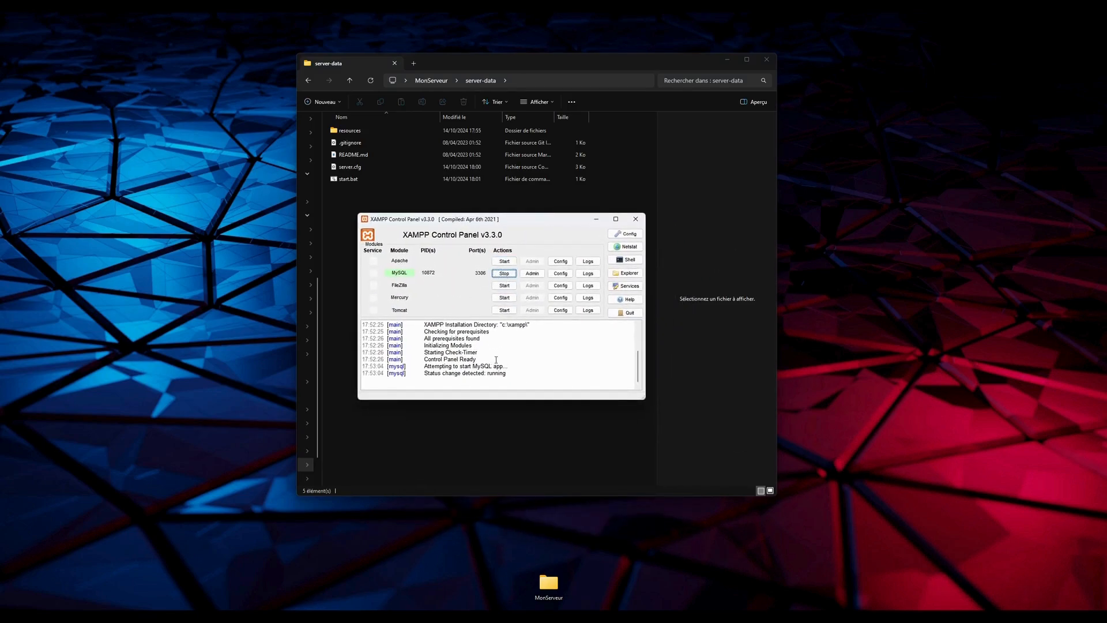
{"action": "left_click_drag", "start_coordinate": [514, 375], "coordinate": [338, 324]}
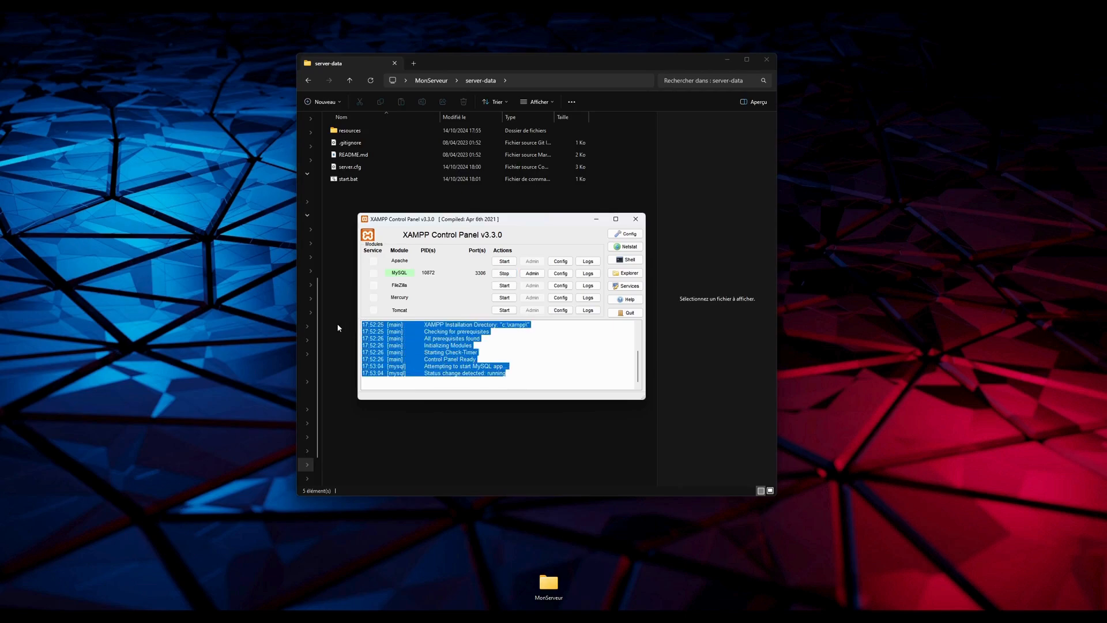
{"action": "left_click", "coordinate": [537, 377]}
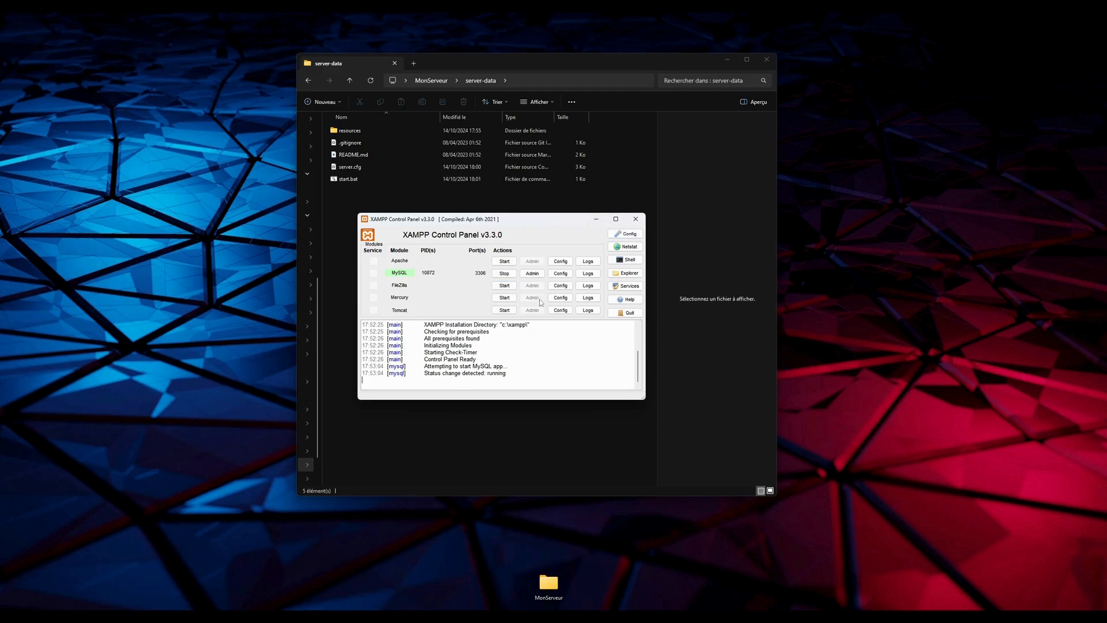
{"action": "left_click_drag", "start_coordinate": [521, 373], "coordinate": [405, 339]}
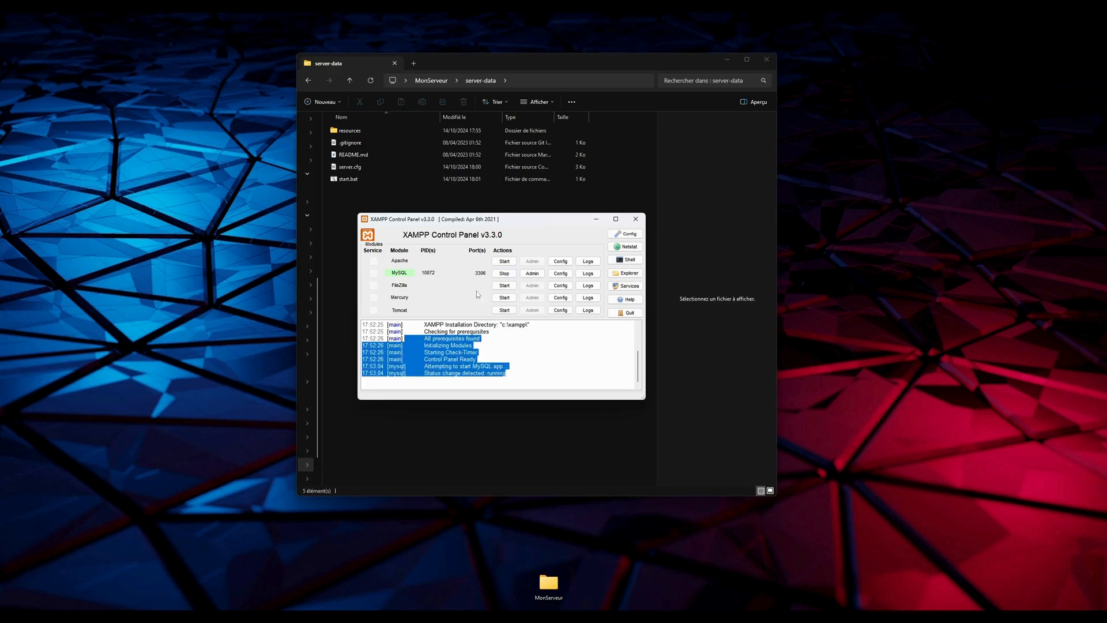
{"action": "left_click", "coordinate": [524, 373]}
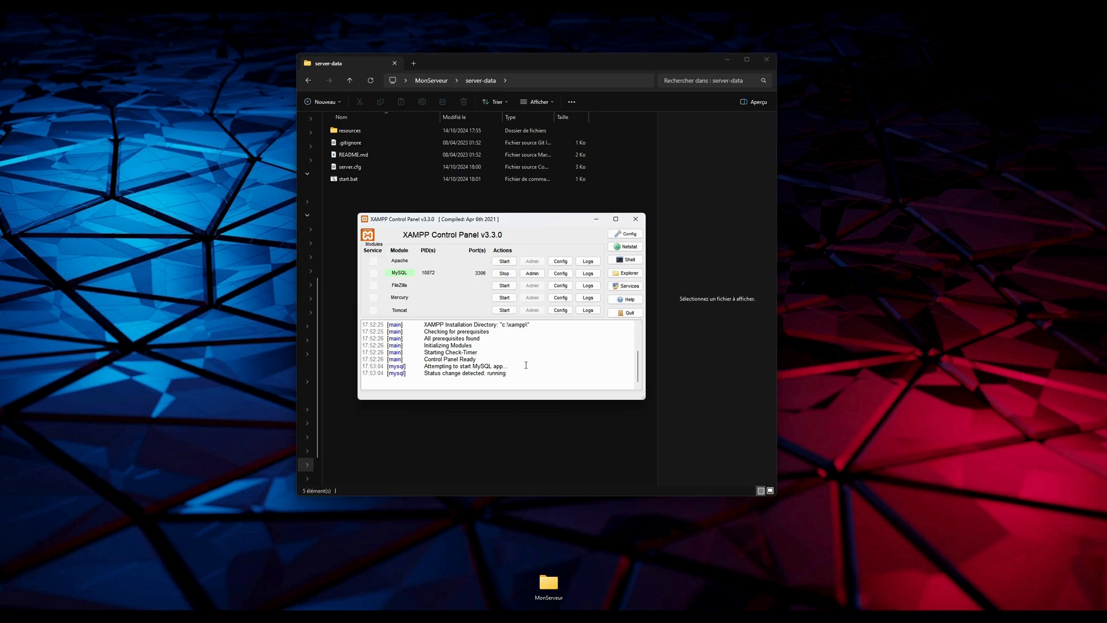
{"action": "left_click", "coordinate": [596, 223]}
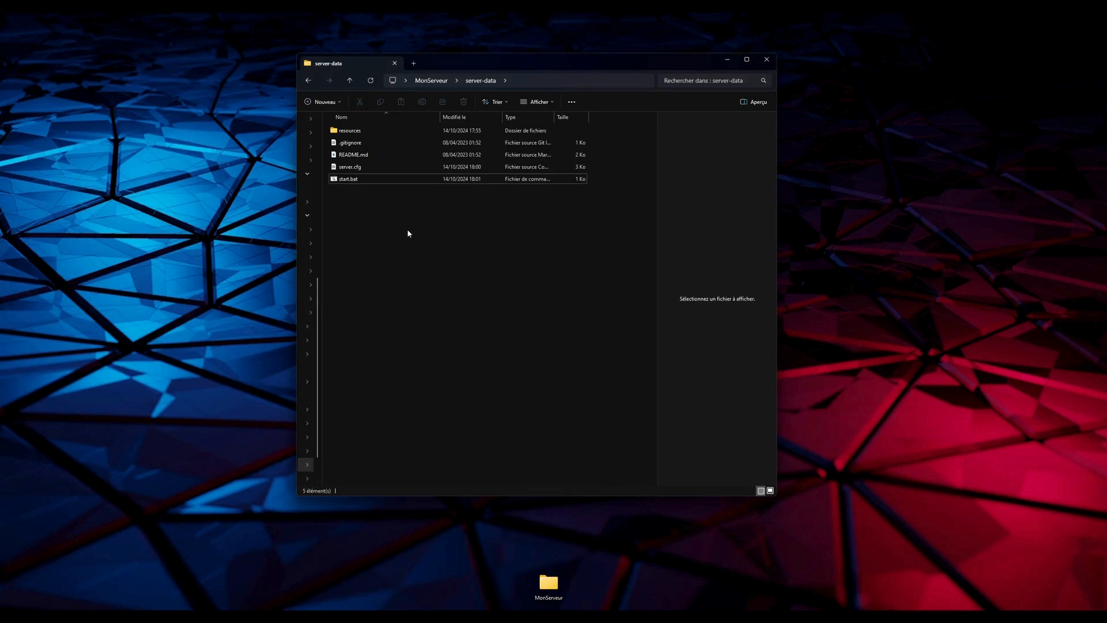
- Run start.bat to launch the server and move the file window away from the console
{"action": "double_click", "coordinate": [355, 180]}
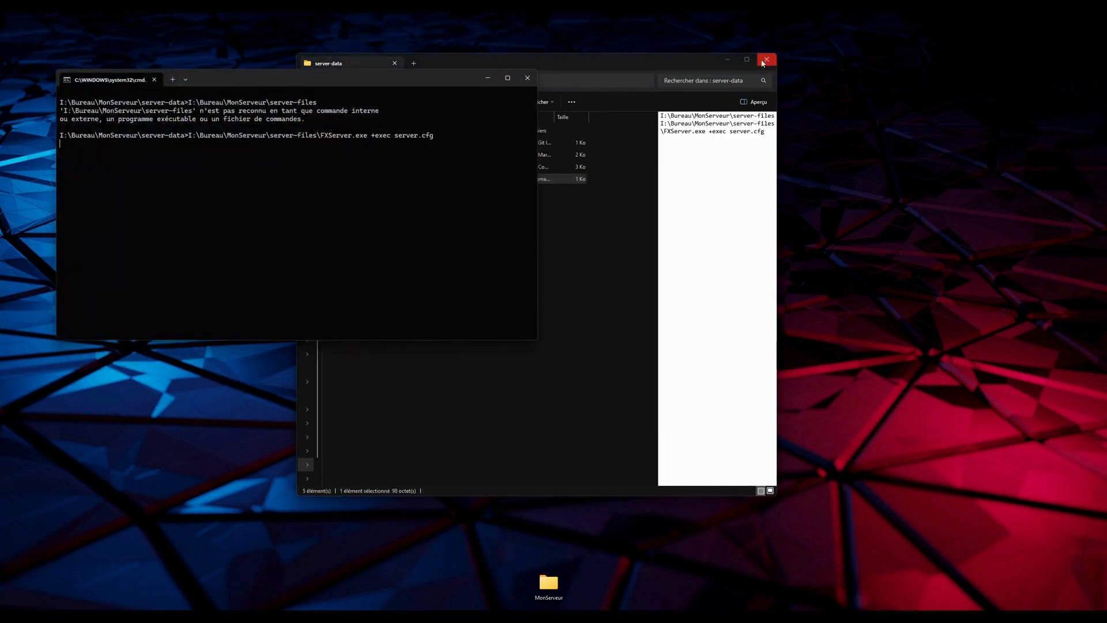
{"action": "left_click_drag", "start_coordinate": [686, 67], "coordinate": [926, 71]}
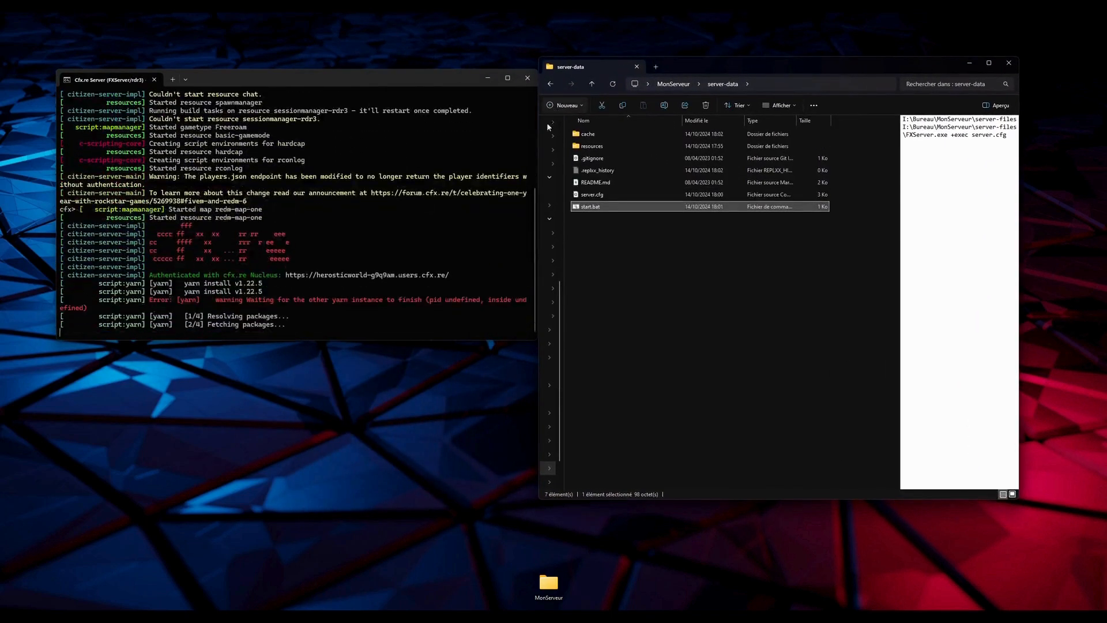
- Reposition the server console beside the file window and examine its log through the chat resource's build and startup
{"action": "left_click_drag", "start_coordinate": [455, 81], "coordinate": [433, 88]}
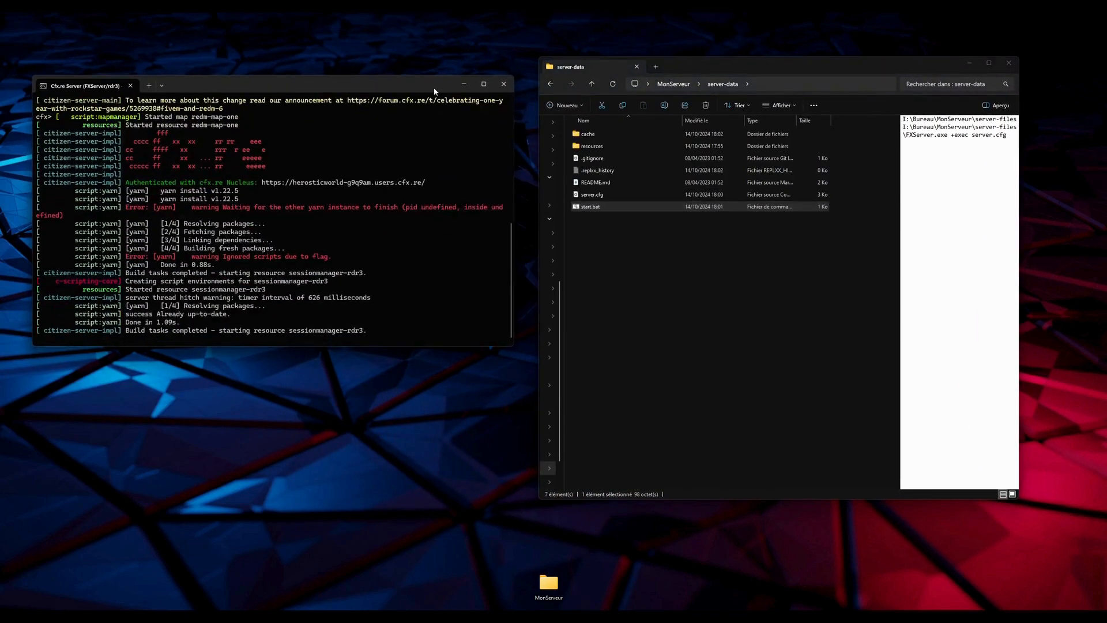
{"action": "left_click", "coordinate": [630, 305]}
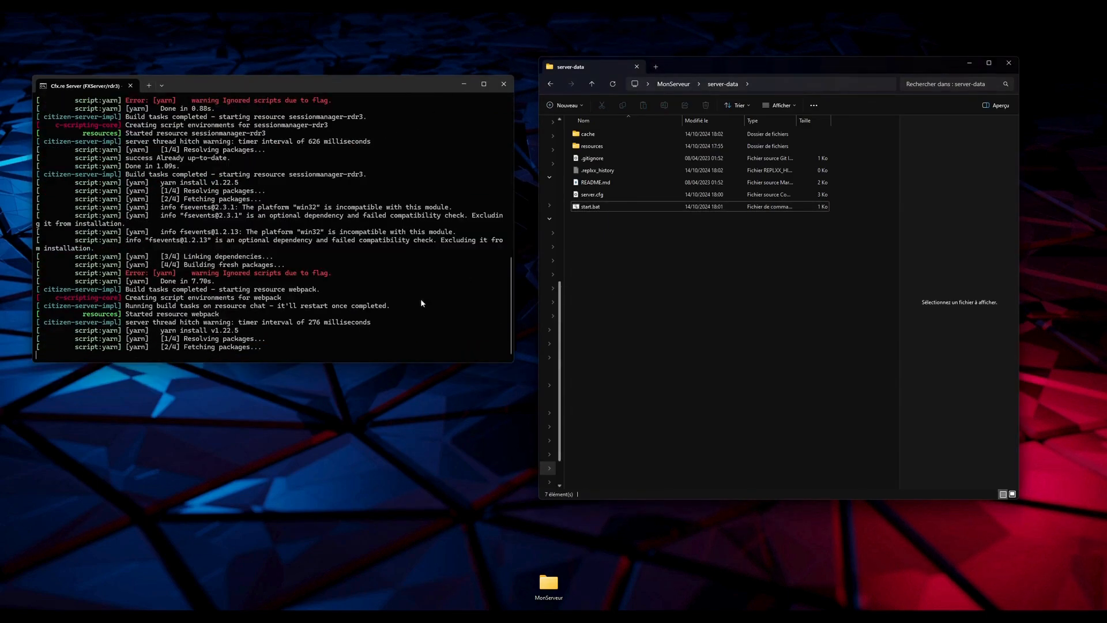
{"action": "left_click_drag", "start_coordinate": [275, 85], "coordinate": [296, 69]}
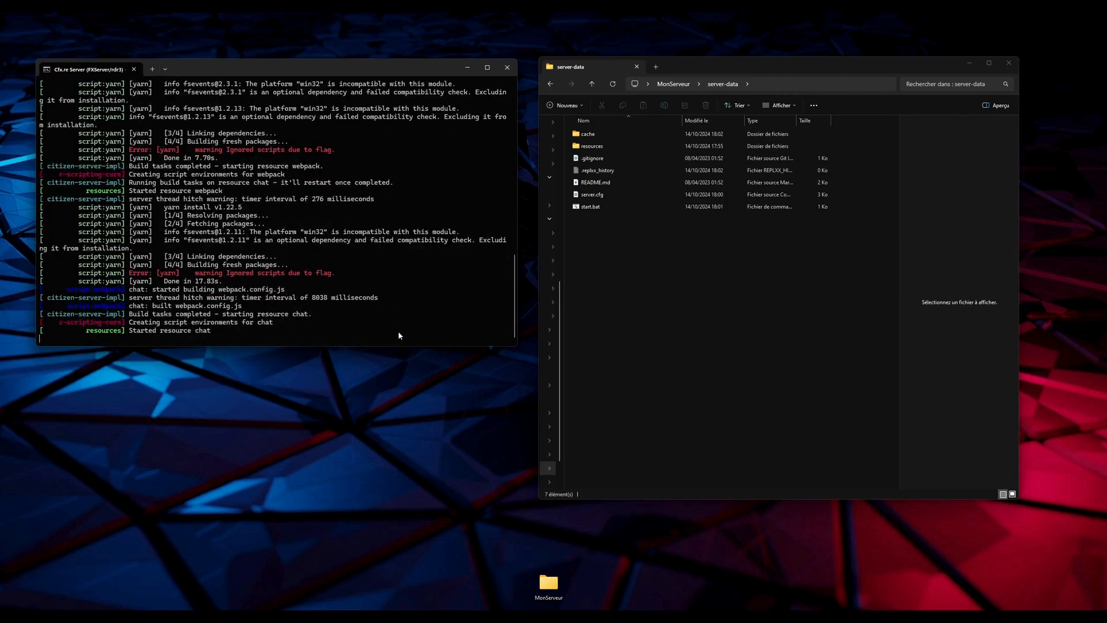
{"action": "left_click_drag", "start_coordinate": [230, 332], "coordinate": [84, 335]}
{"action": "left_click", "coordinate": [226, 332]}
- Restart the server by closing its console and running start.bat again, and review the startup log from its beginning
{"action": "left_click", "coordinate": [507, 68]}
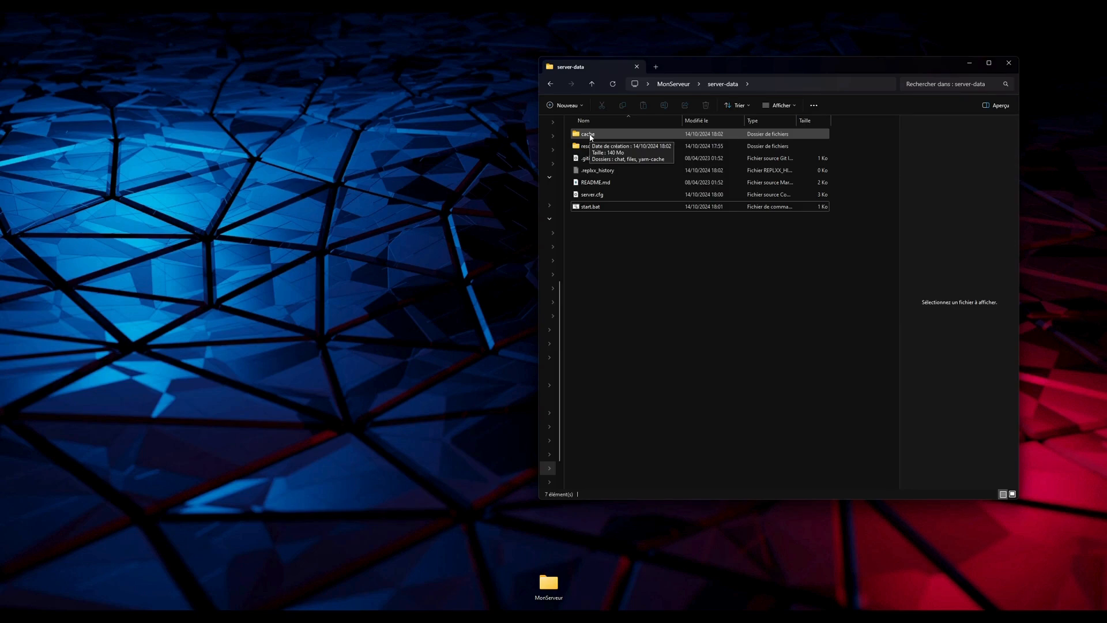
{"action": "double_click", "coordinate": [592, 208]}
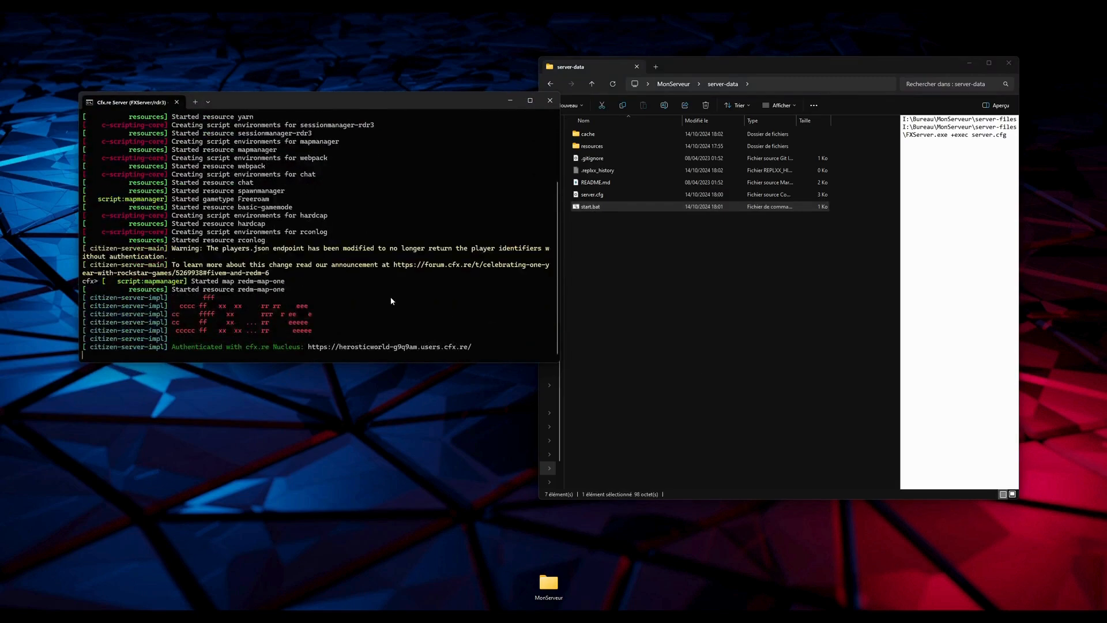
{"action": "scroll", "coordinate": [390, 297], "scroll_direction": "up", "scroll_amount": 4}
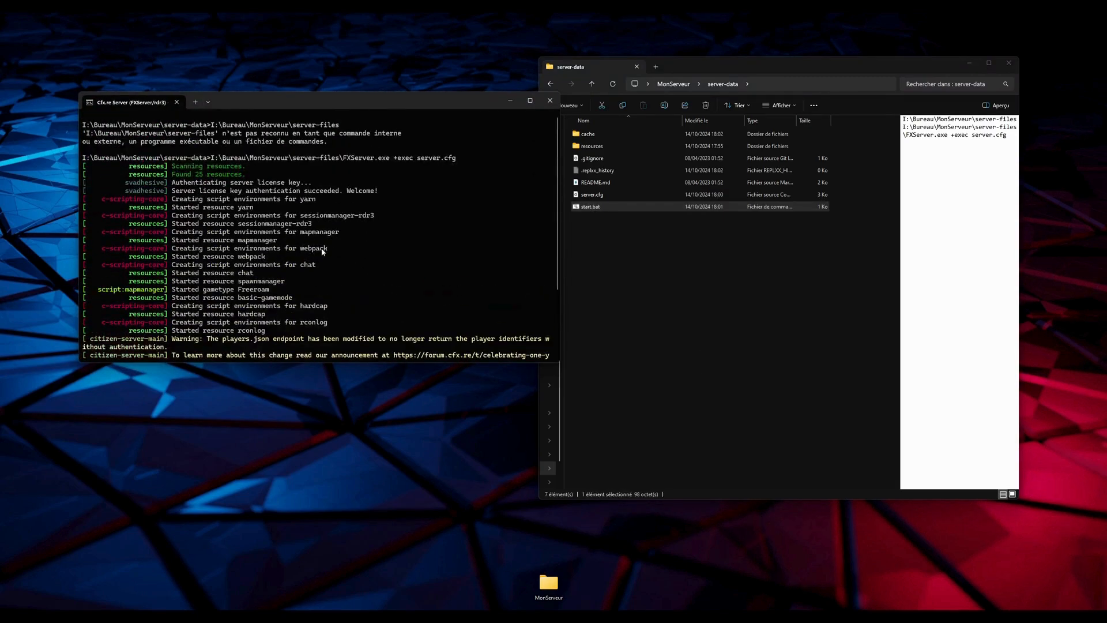
{"action": "scroll", "coordinate": [320, 233], "scroll_direction": "down", "scroll_amount": 5}
- Widen the server console so its long log lines fit, and shift the console and file windows apart
{"action": "left_click_drag", "start_coordinate": [558, 330], "coordinate": [753, 330]}
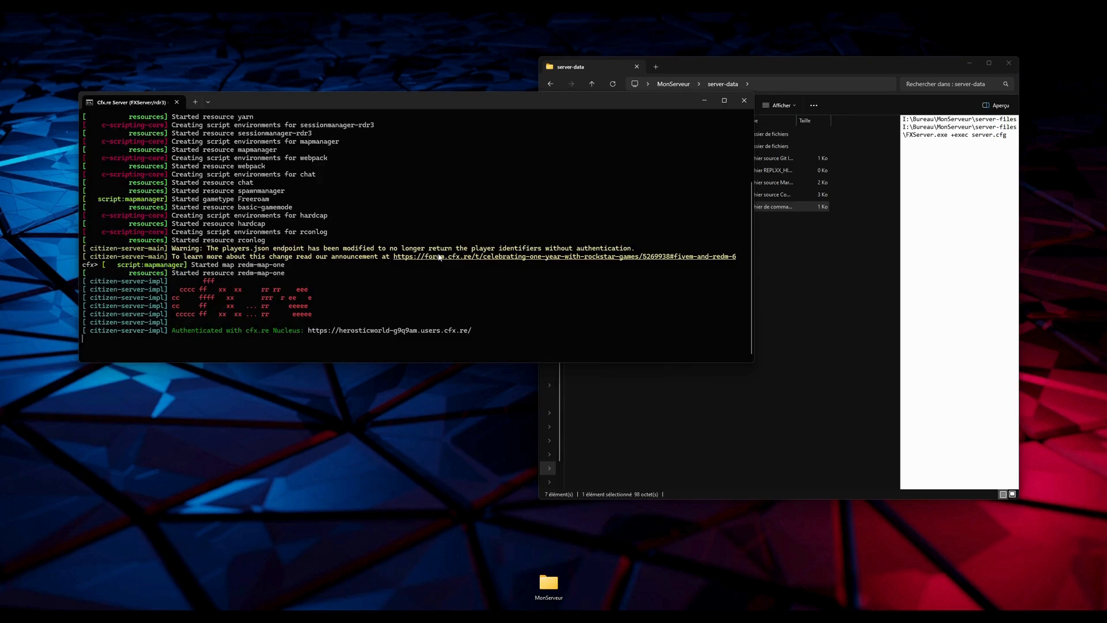
{"action": "left_click_drag", "start_coordinate": [591, 102], "coordinate": [551, 43]}
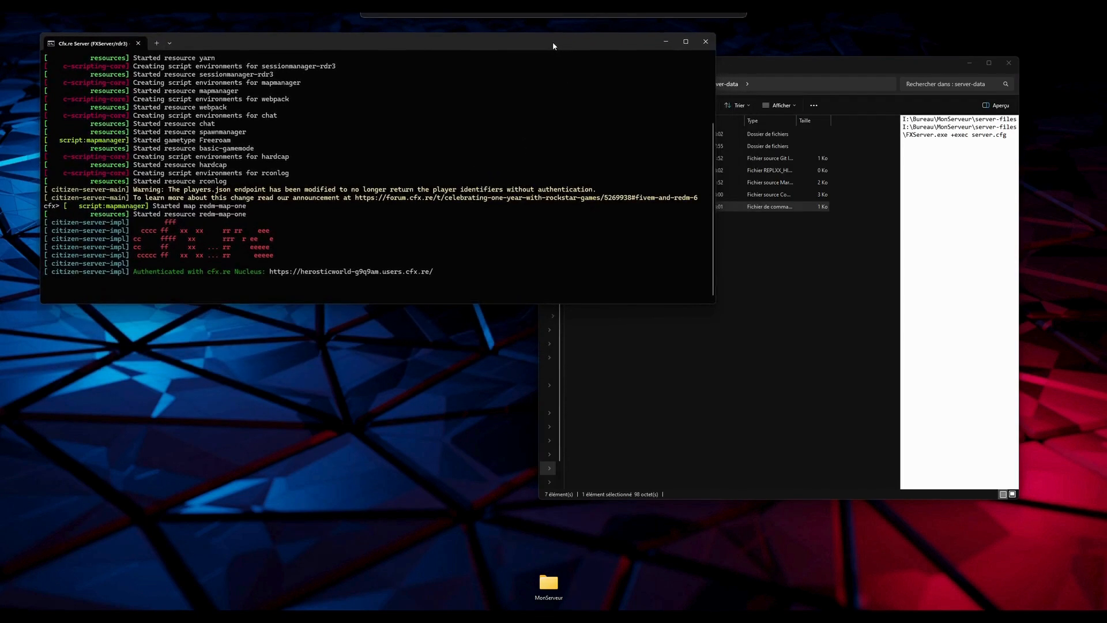
{"action": "left_click_drag", "start_coordinate": [794, 67], "coordinate": [824, 61]}
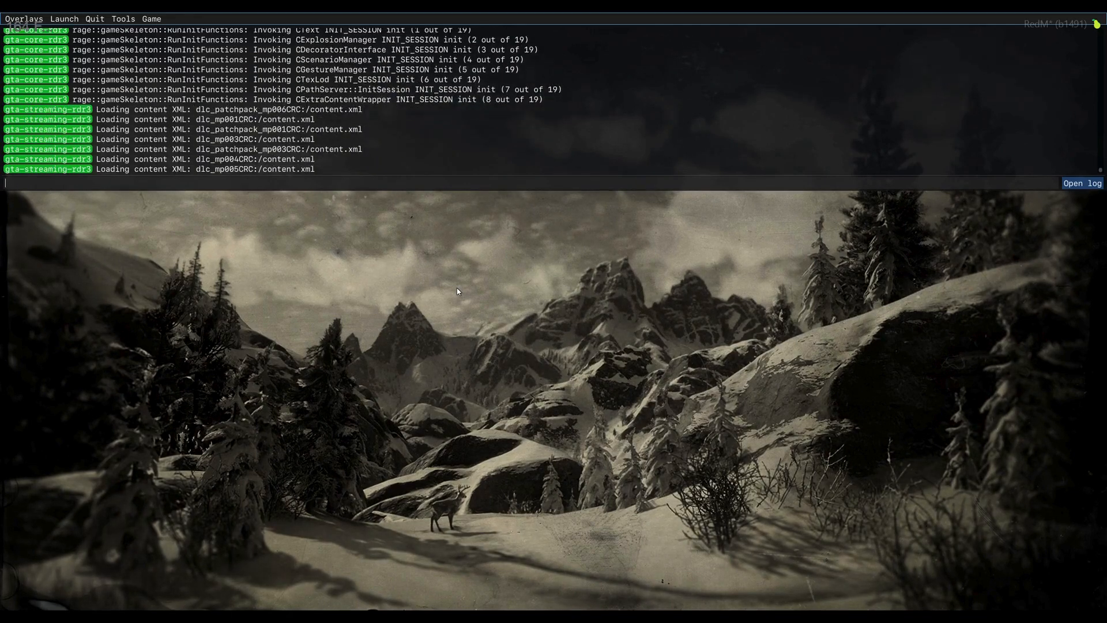
- Switch to the RedM client, check its console log while the game joins the server, and hide the console
{"action": "key", "text": "F8"}
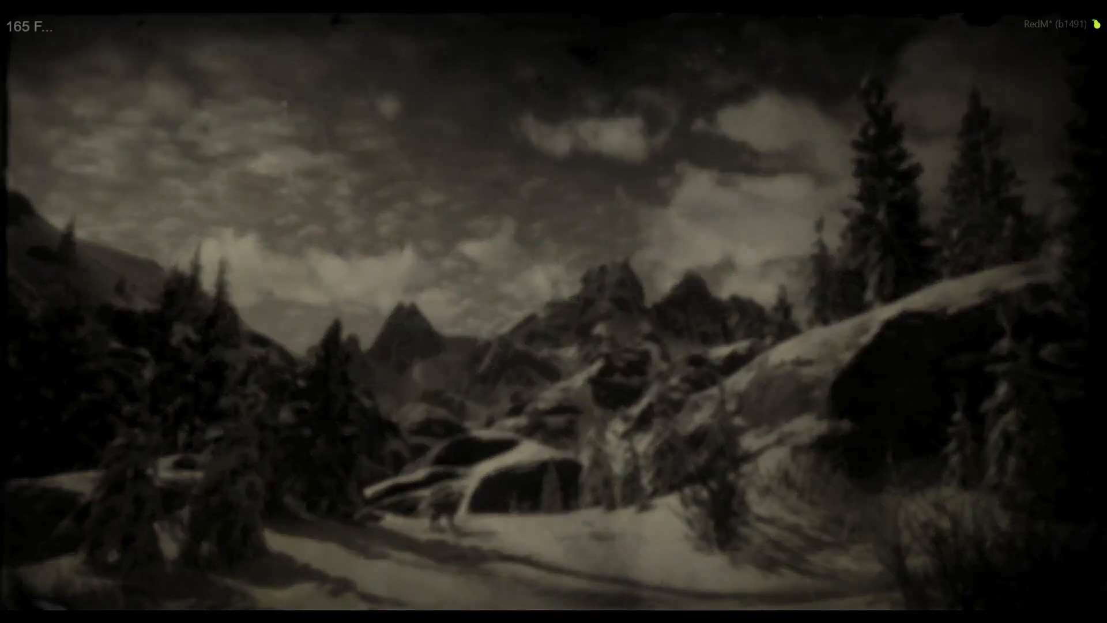
{"action": "key", "text": "F8"}
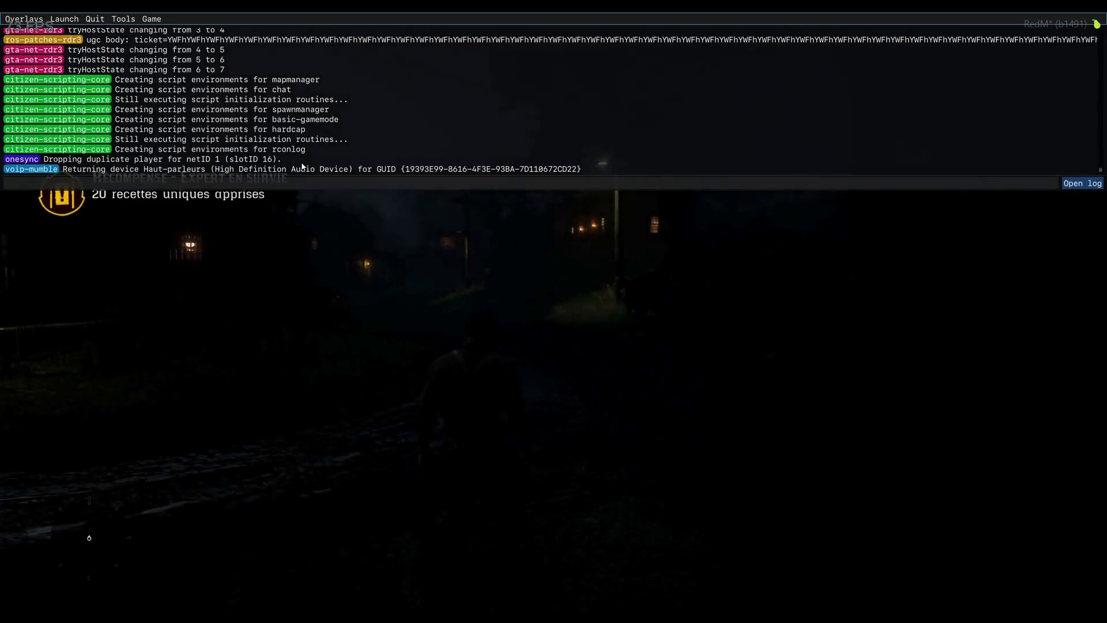
{"action": "key", "text": "F8"}
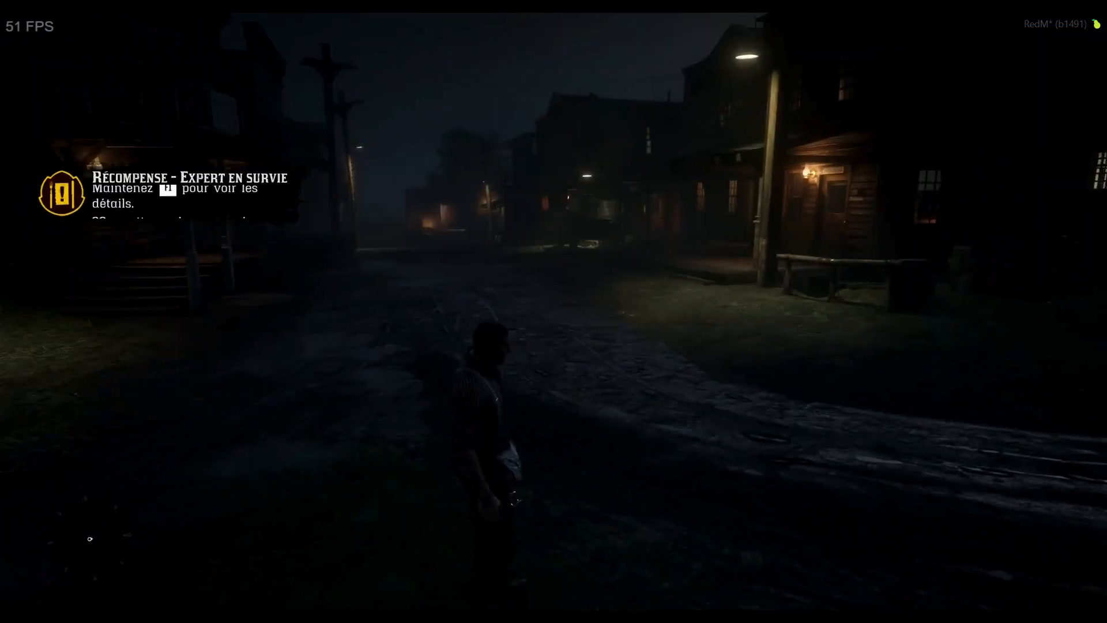
{"action": "key", "text": "w"}
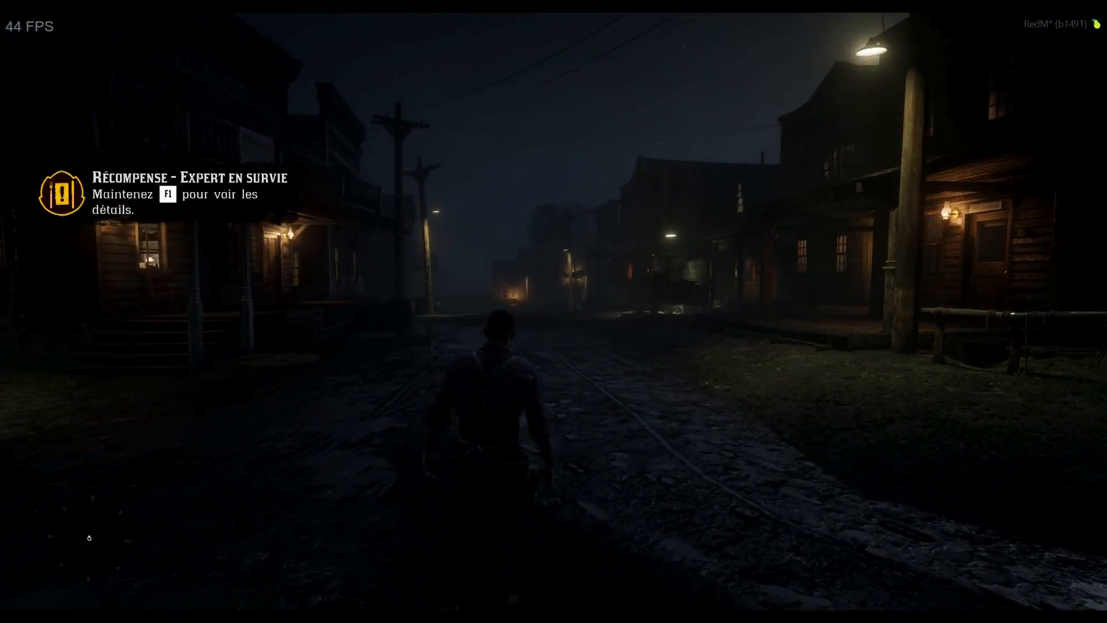
{"action": "key", "text": "w"}
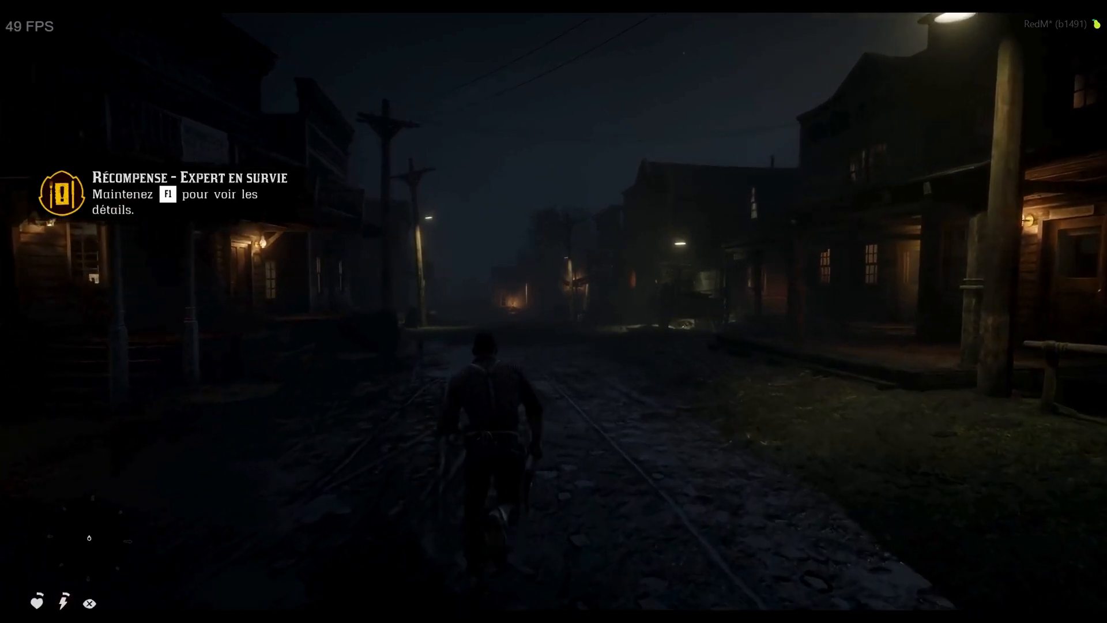
{"action": "key", "text": "w"}
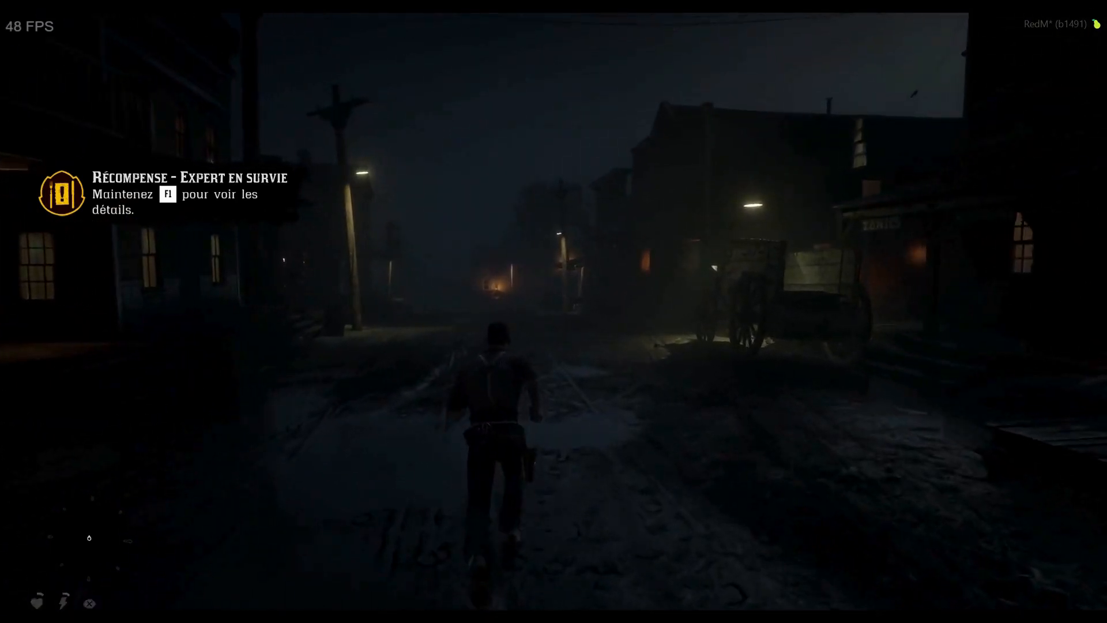
{"action": "key", "text": "w"}
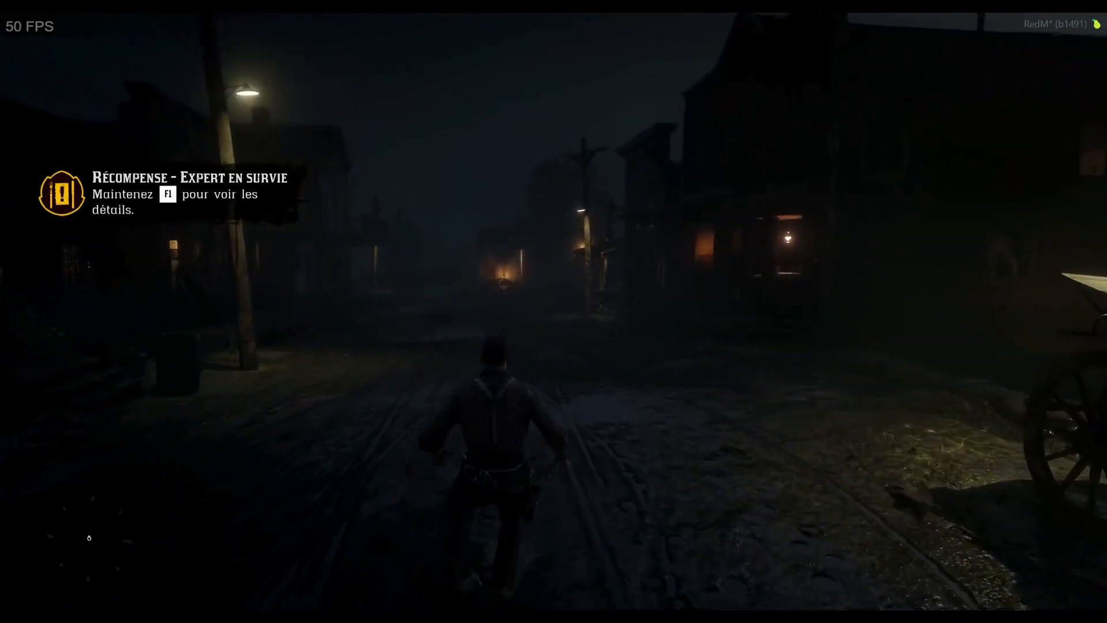
{"action": "key", "text": "w"}
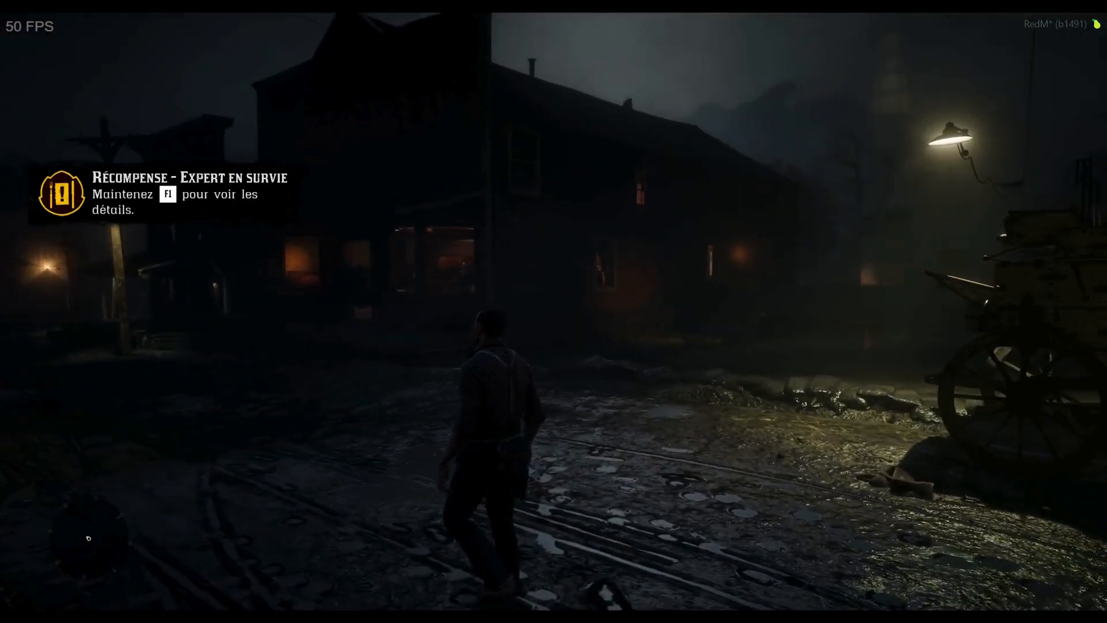
{"action": "key", "text": "w"}
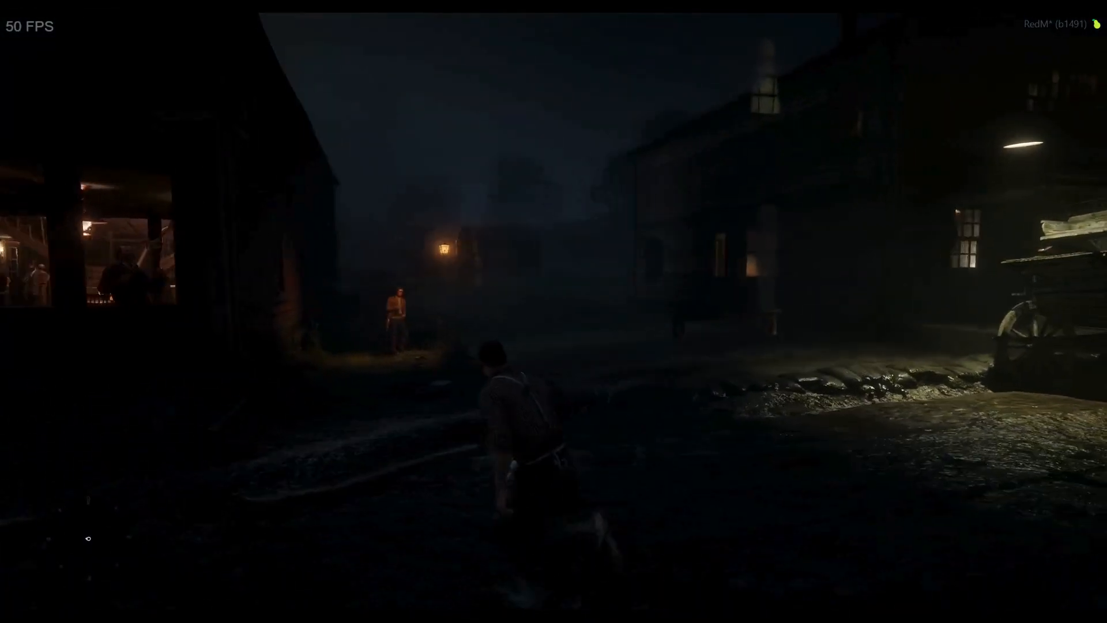
{"action": "key", "text": "w"}
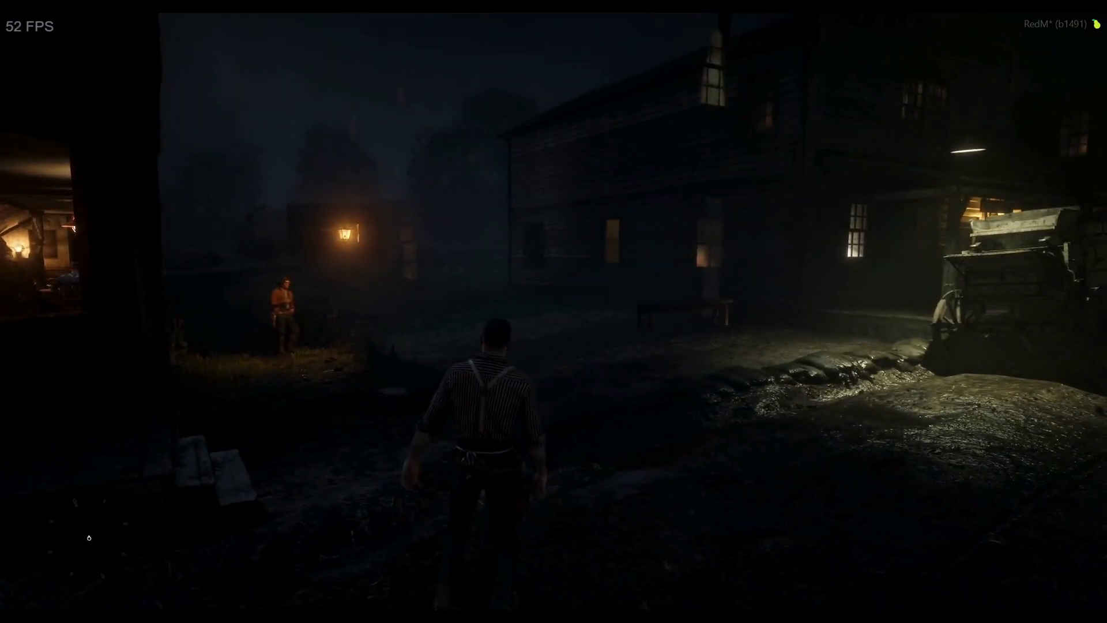